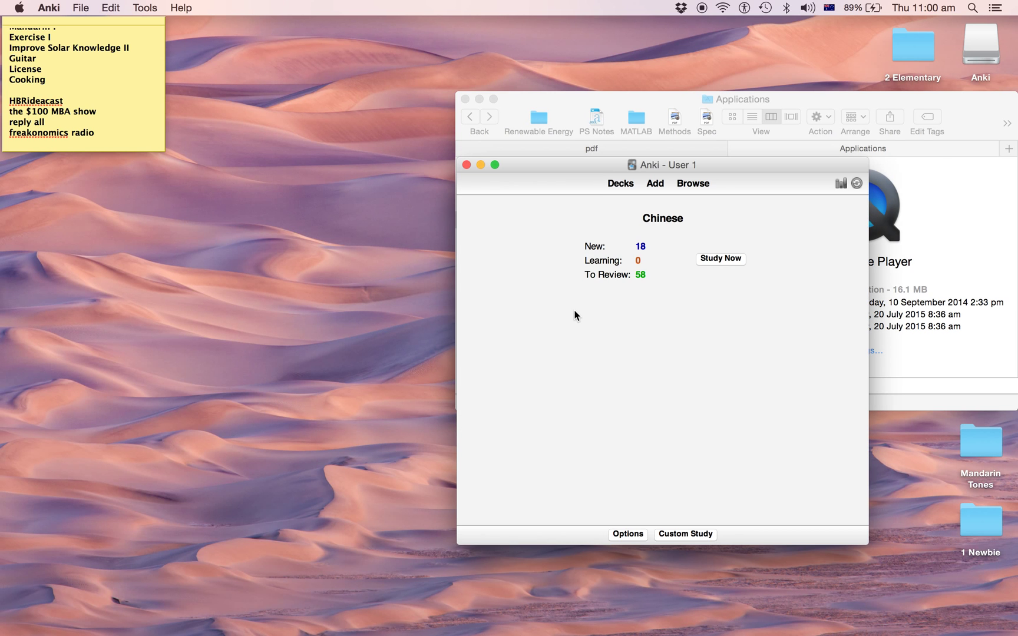
Make the Anki window full screen and show the deck list, from Chinese to Woptics.
drag(526, 166, 71, 22)
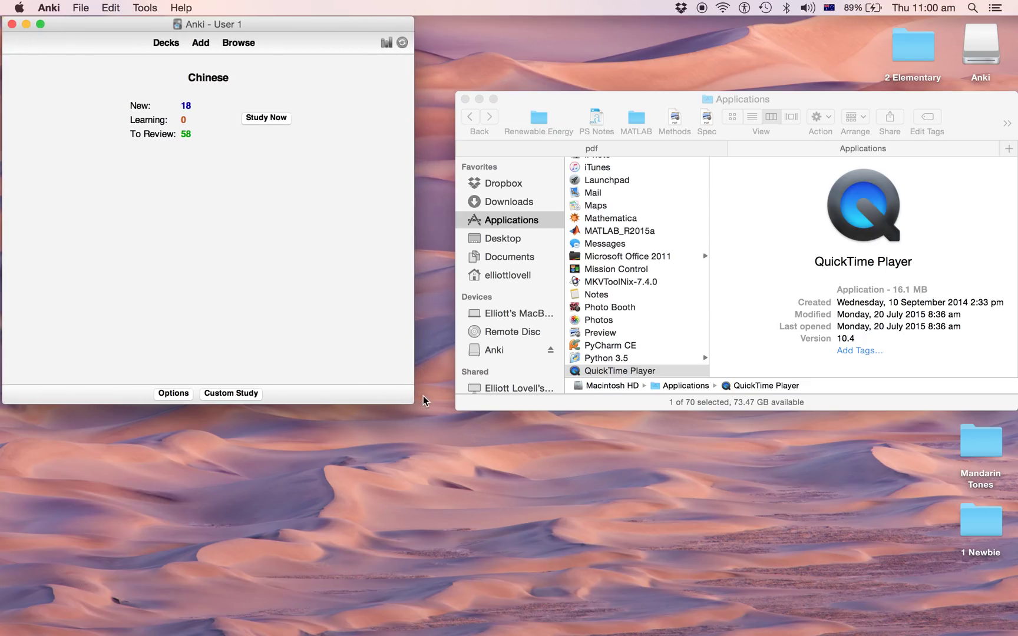
drag(412, 401, 1017, 633)
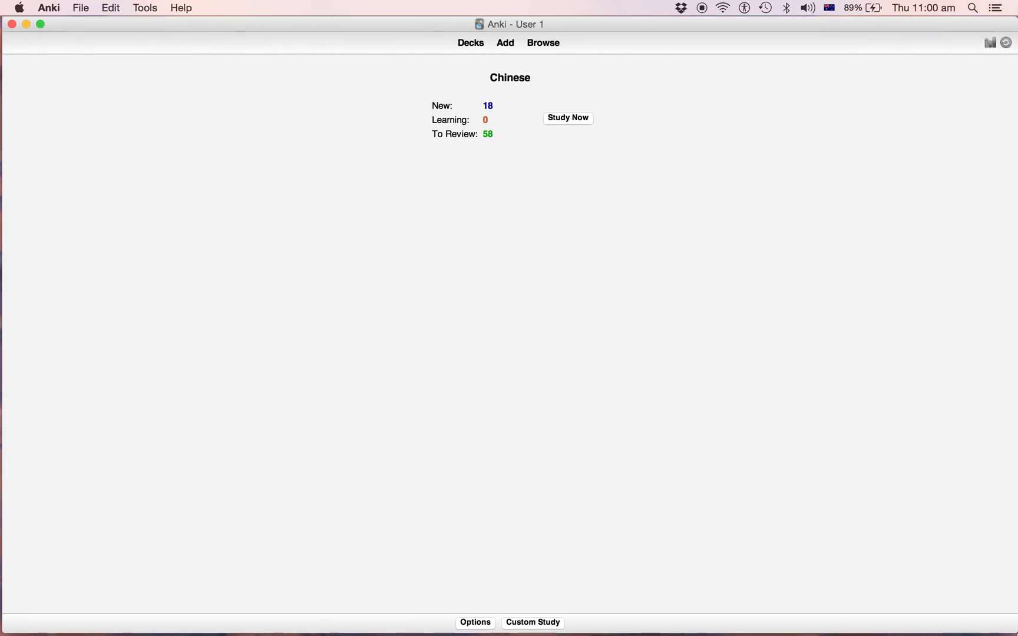
click(465, 44)
click(470, 44)
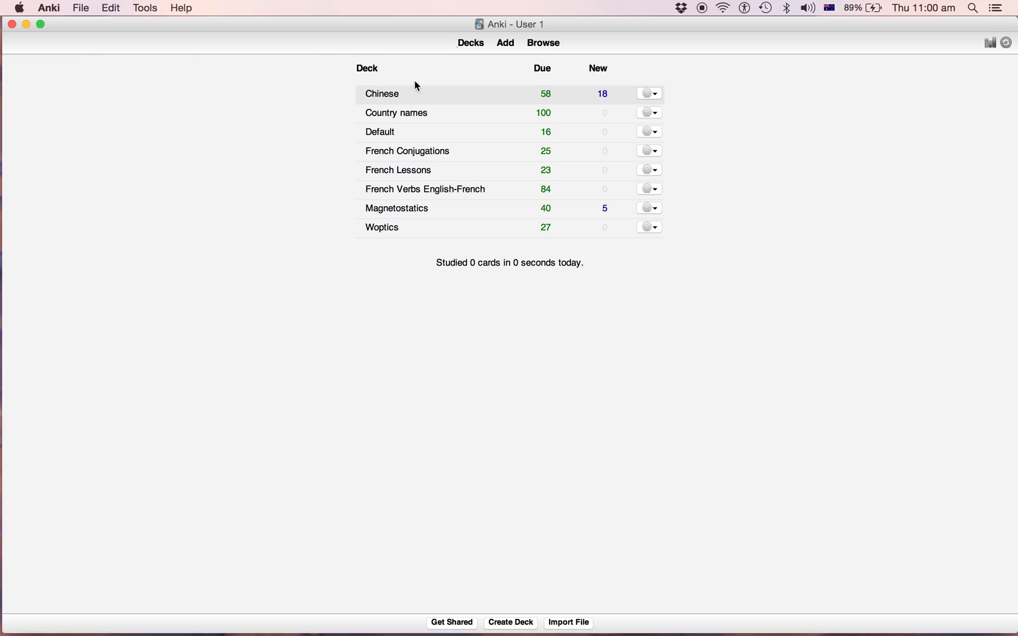
click(385, 94)
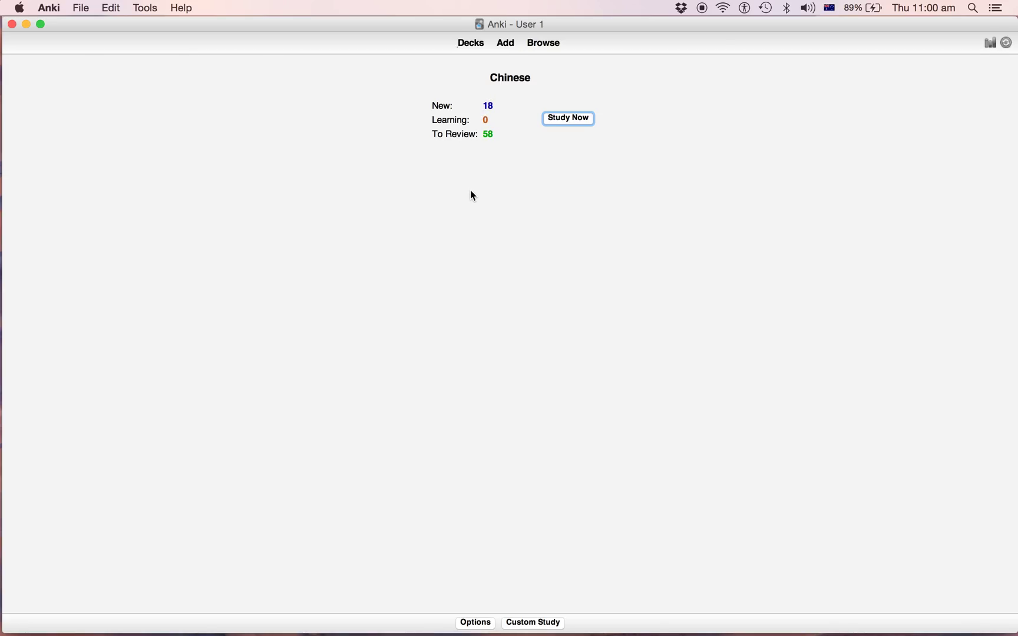
click(471, 45)
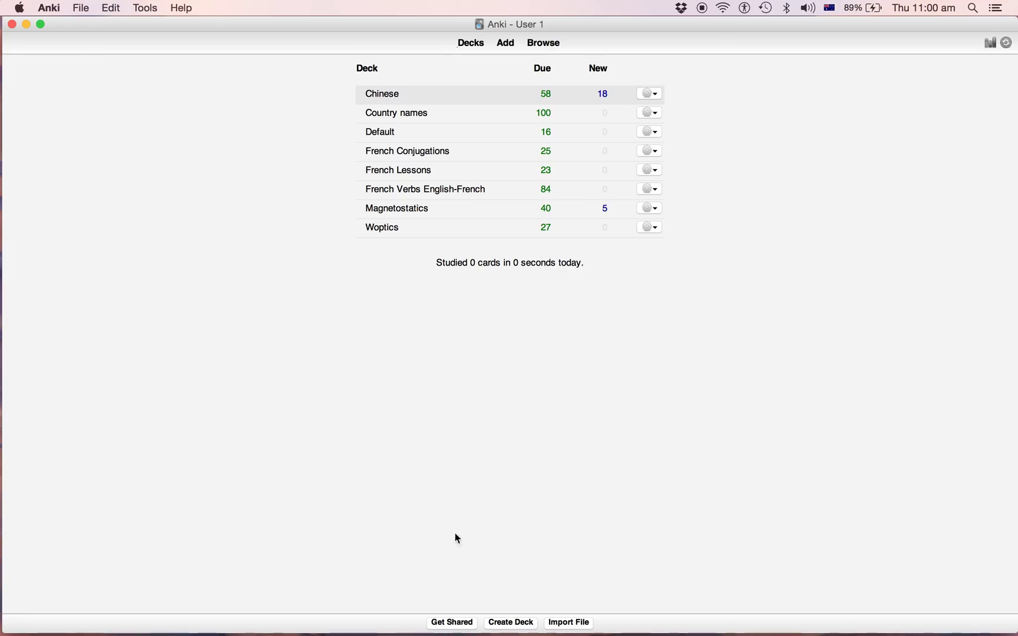
Create an empty deck named 'Chinese Repository'.
click(513, 628)
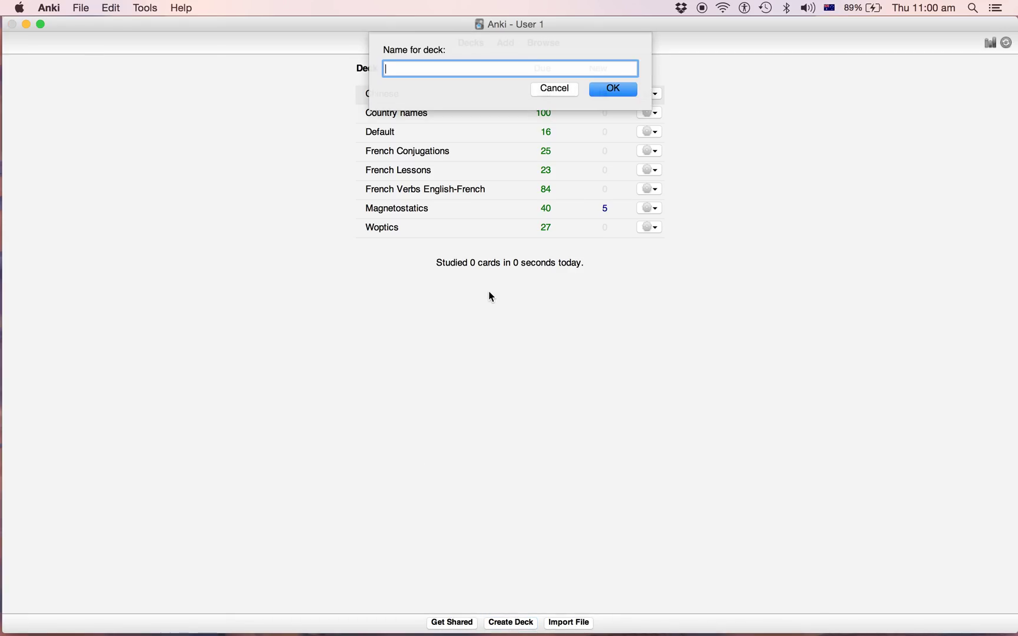
text(Chinese Repository)
click(613, 90)
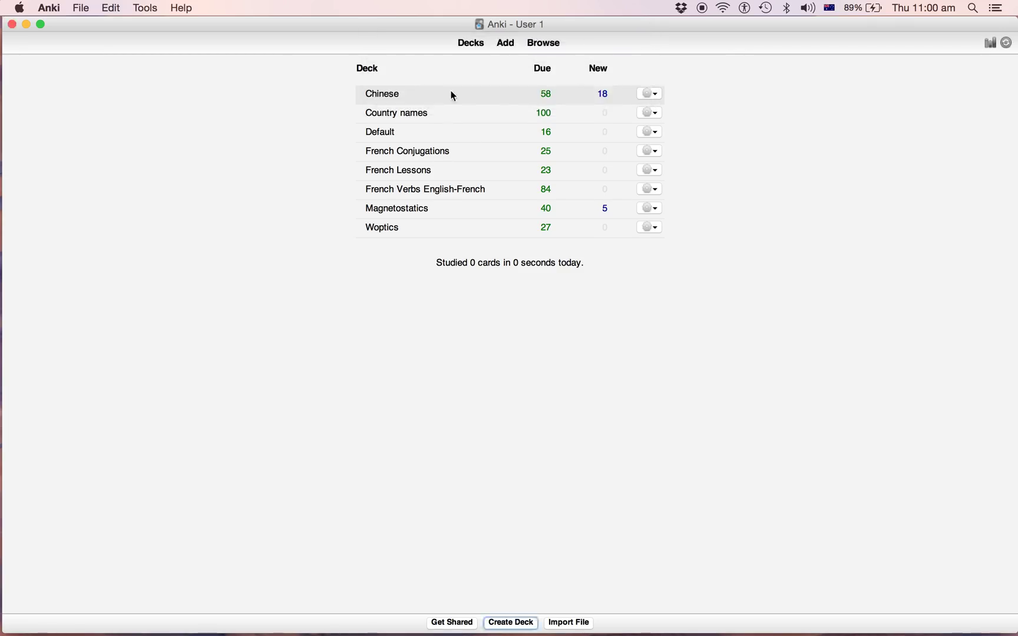
Rename the Chinese deck to 'Chinese in Circulation'.
click(651, 93)
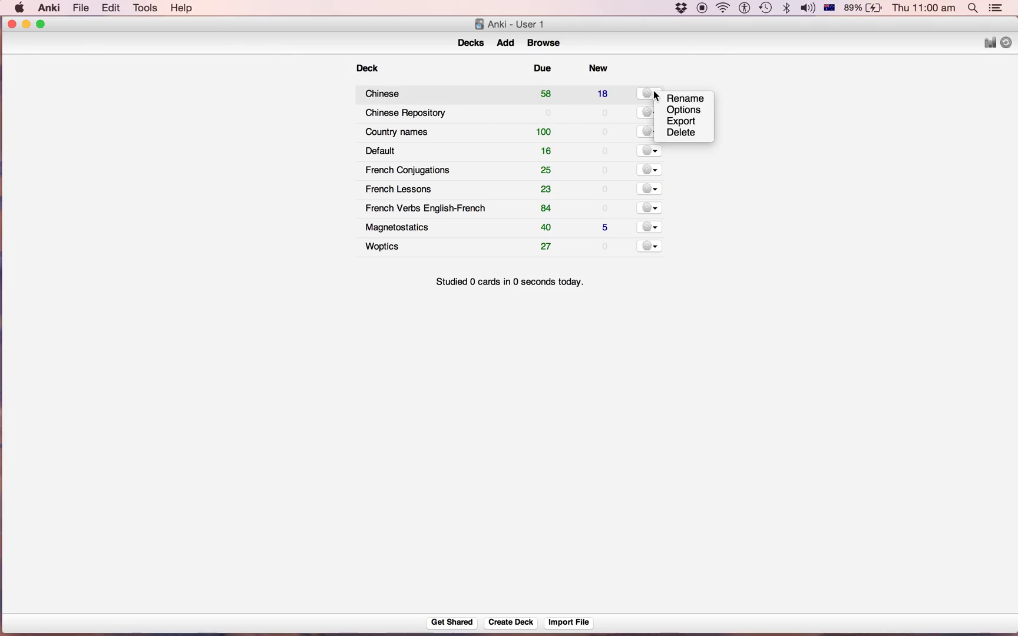
click(683, 98)
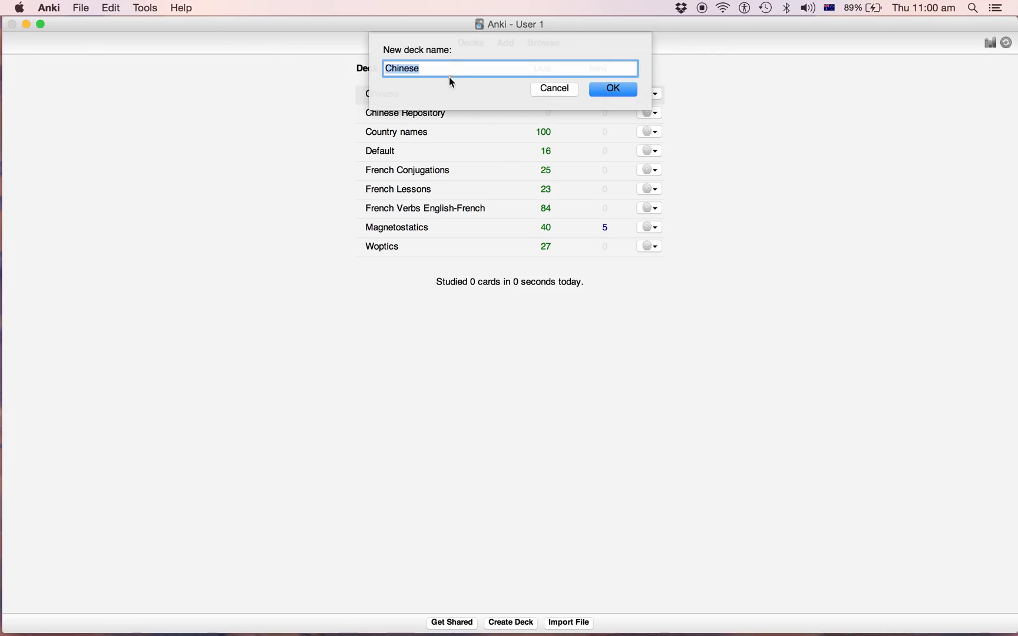
click(449, 66)
text(in circ)
key(BackSpace)
key(BackSpace)
key(BackSpace)
key(BackSpace)
text(Circulation)
click(598, 91)
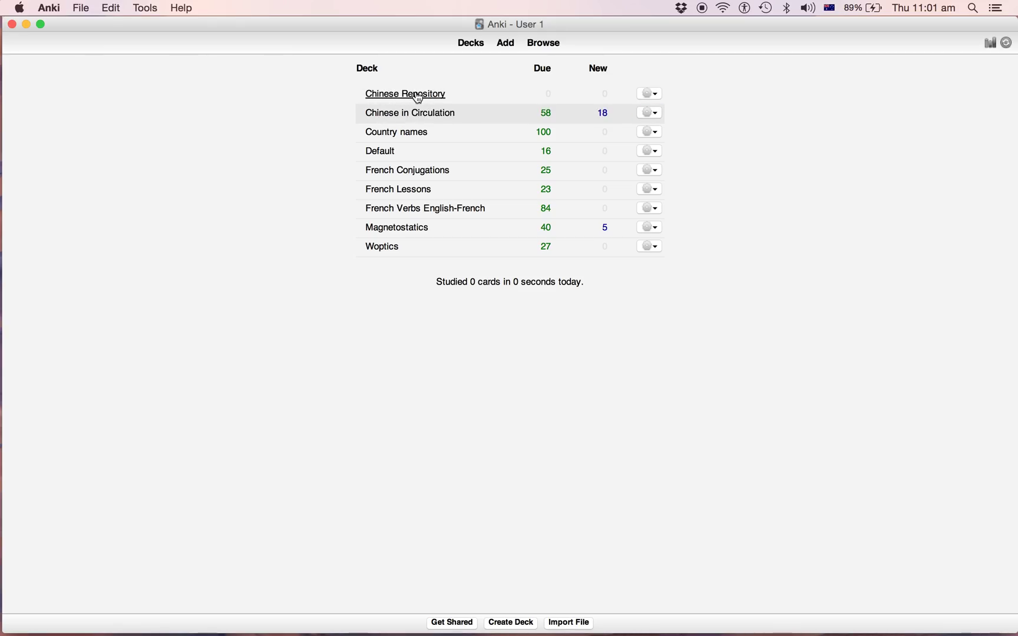
Open the Chinese in Circulation deck and bring up its card Browser.
click(419, 98)
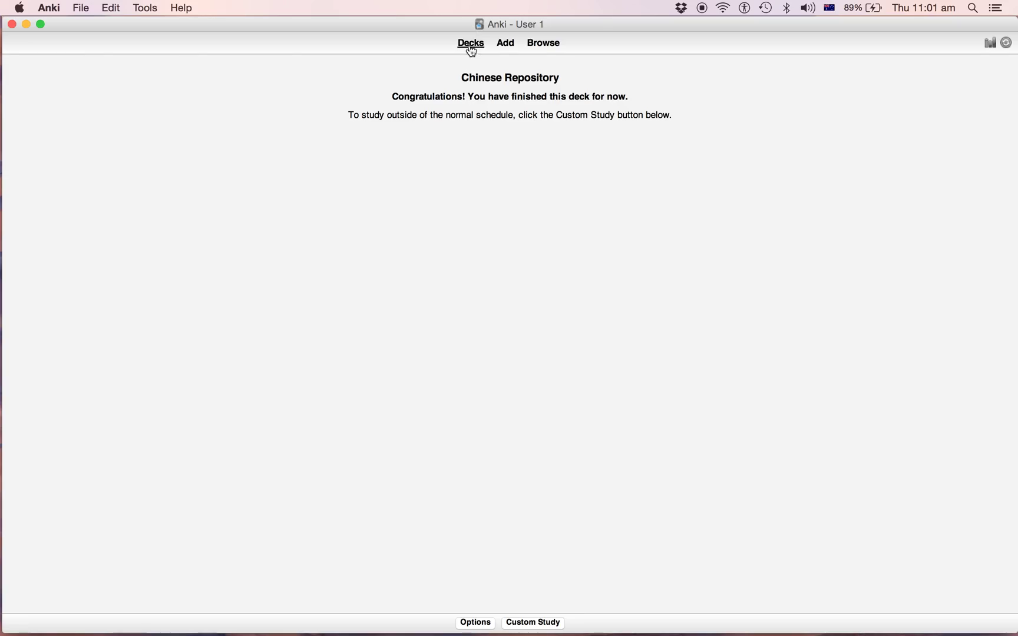
click(471, 46)
click(406, 116)
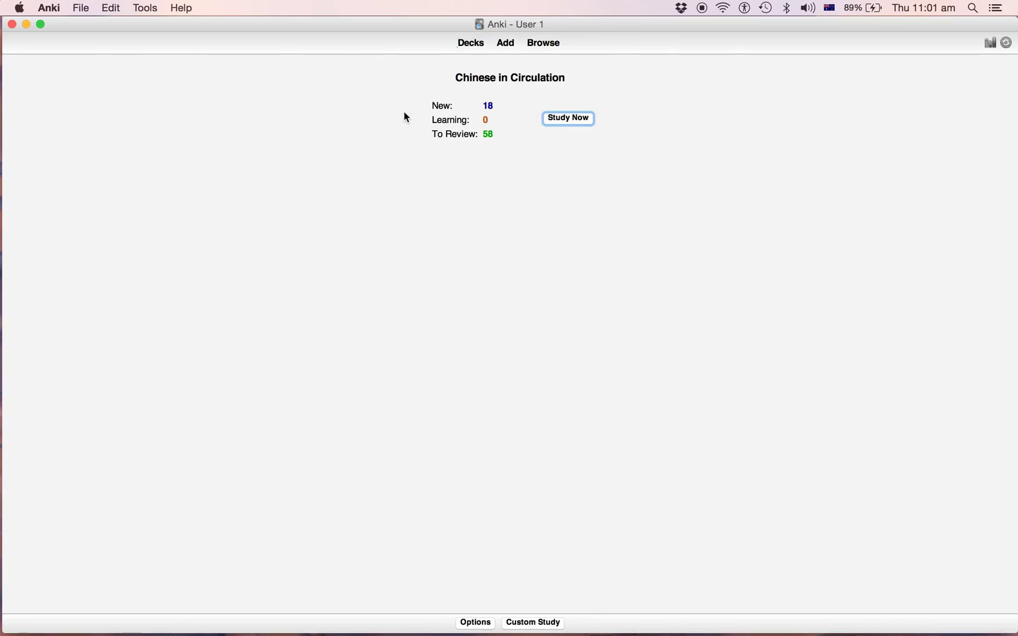
key(b)
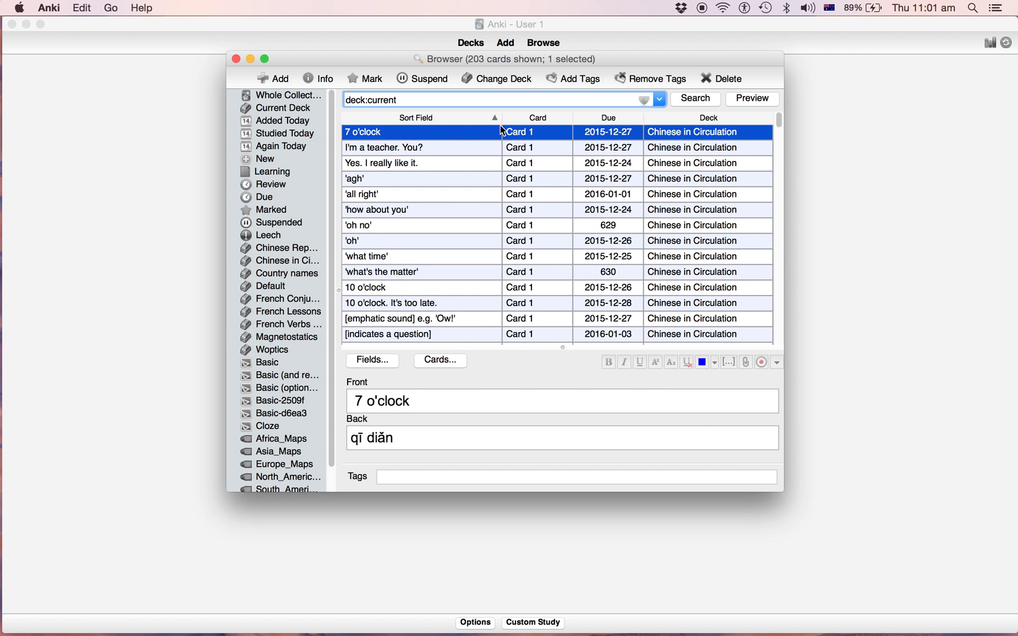
Maximise the Browser window, dismissing the cannot-sort-by-deck message.
drag(390, 61, 167, 23)
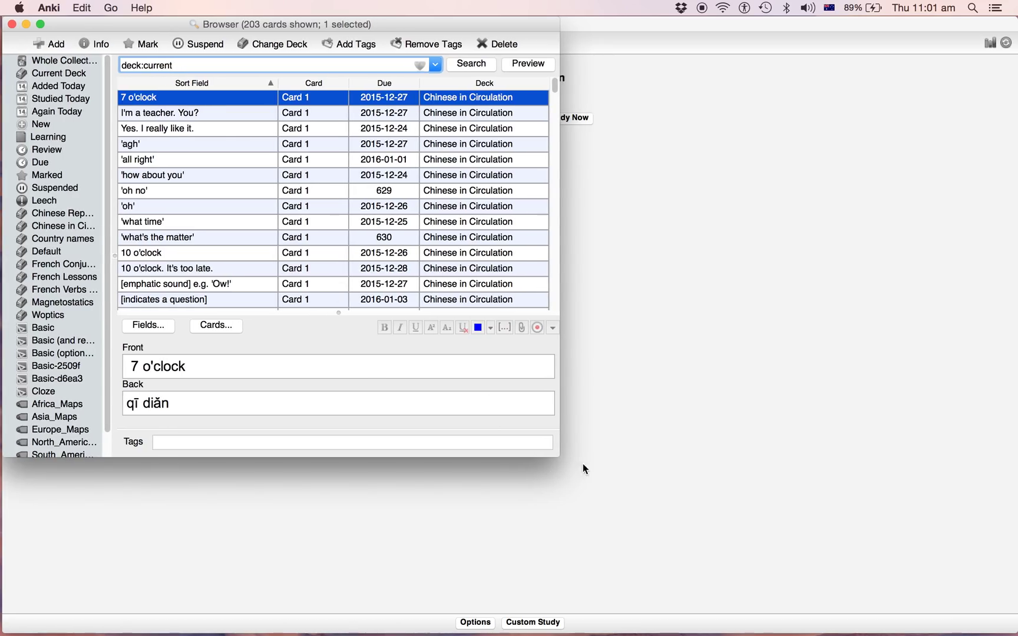
double_click(559, 457)
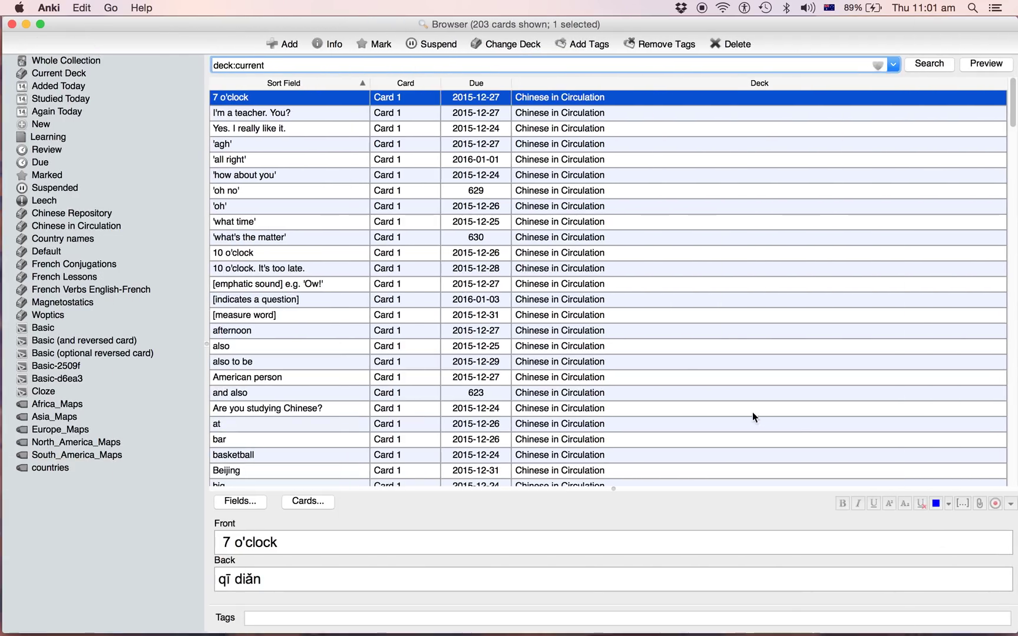
click(914, 84)
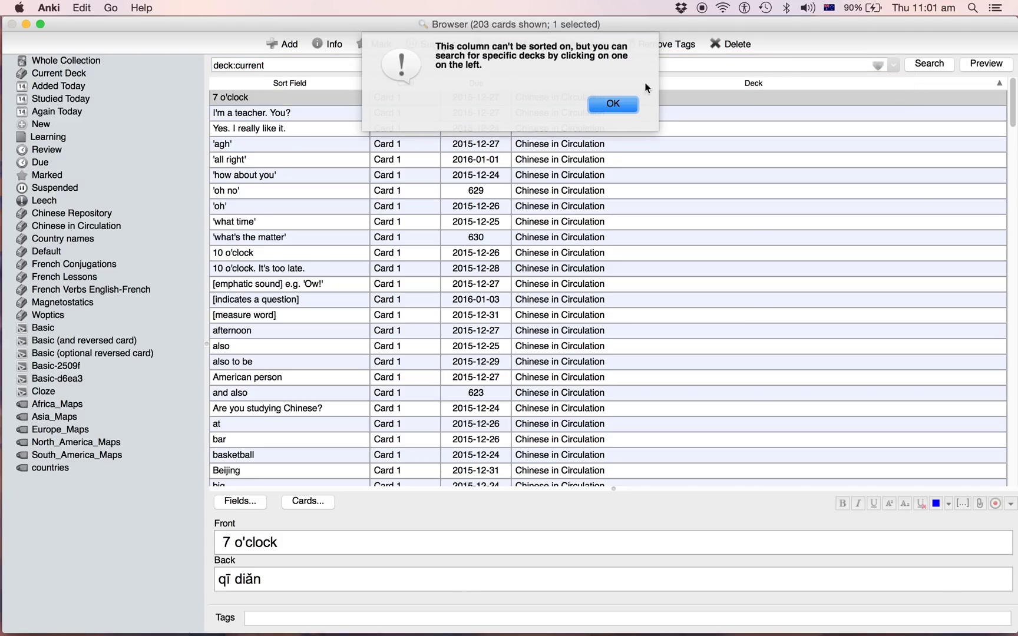
click(614, 110)
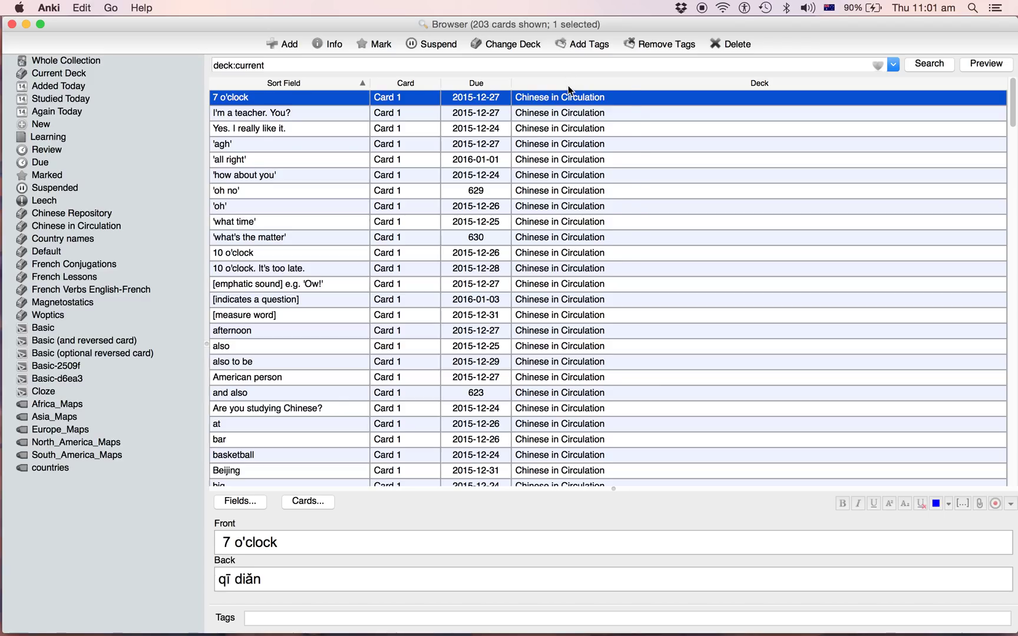
Add a Reviews column and sort the cards by review count, fewest first.
right_click(569, 86)
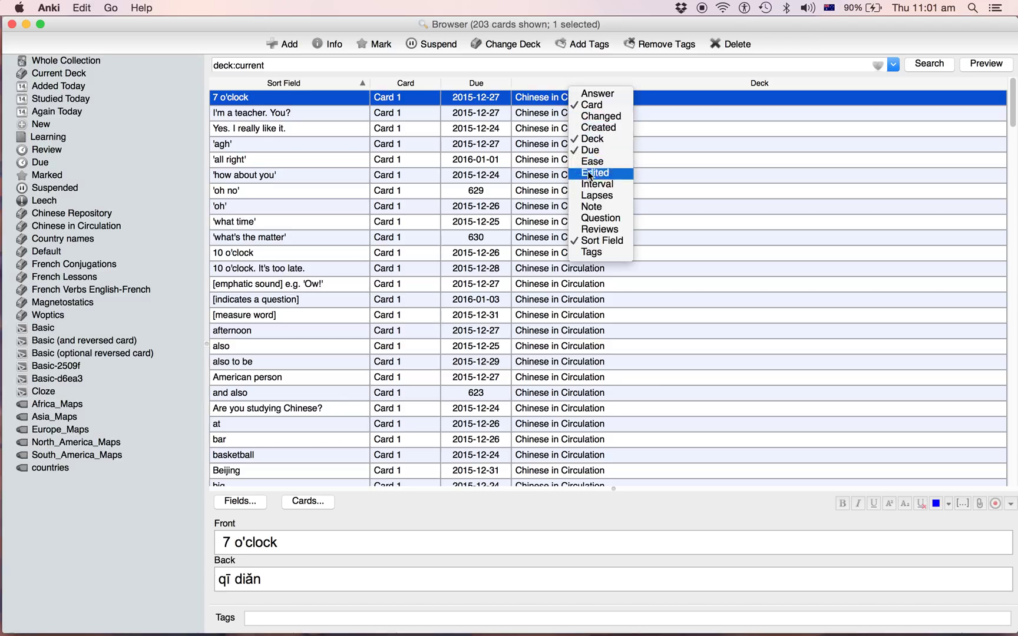
click(583, 229)
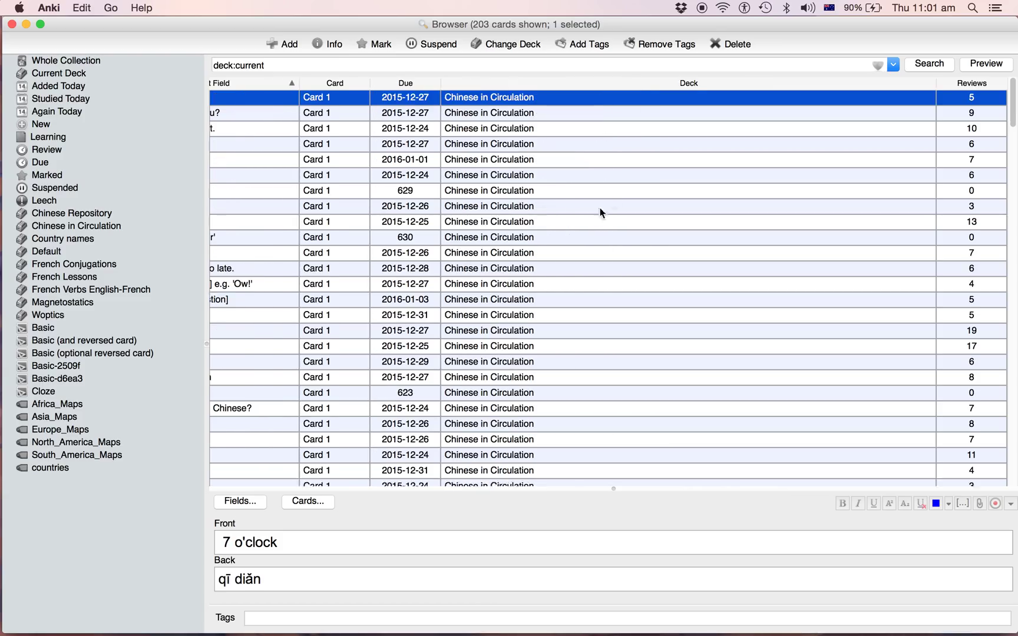
click(971, 84)
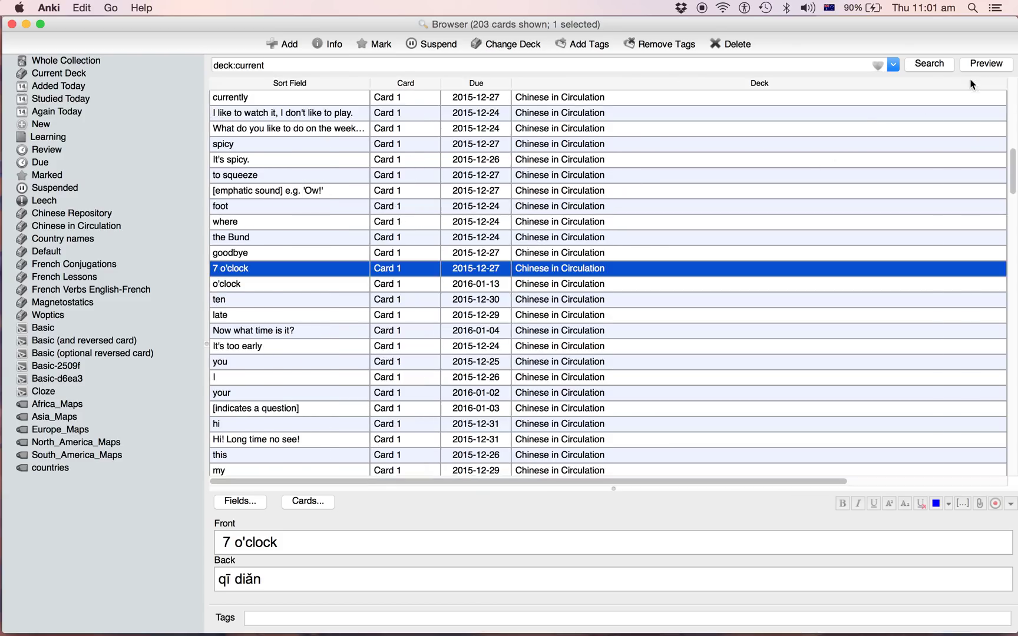
scroll(816, 143, up, 10)
scroll(817, 142, right, 2)
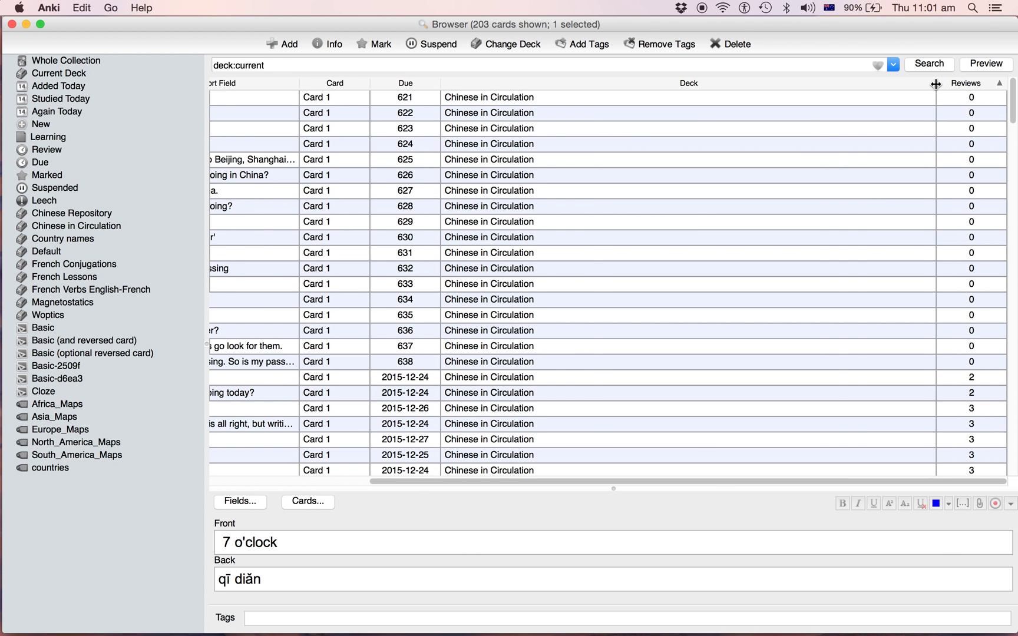
drag(936, 84, 690, 83)
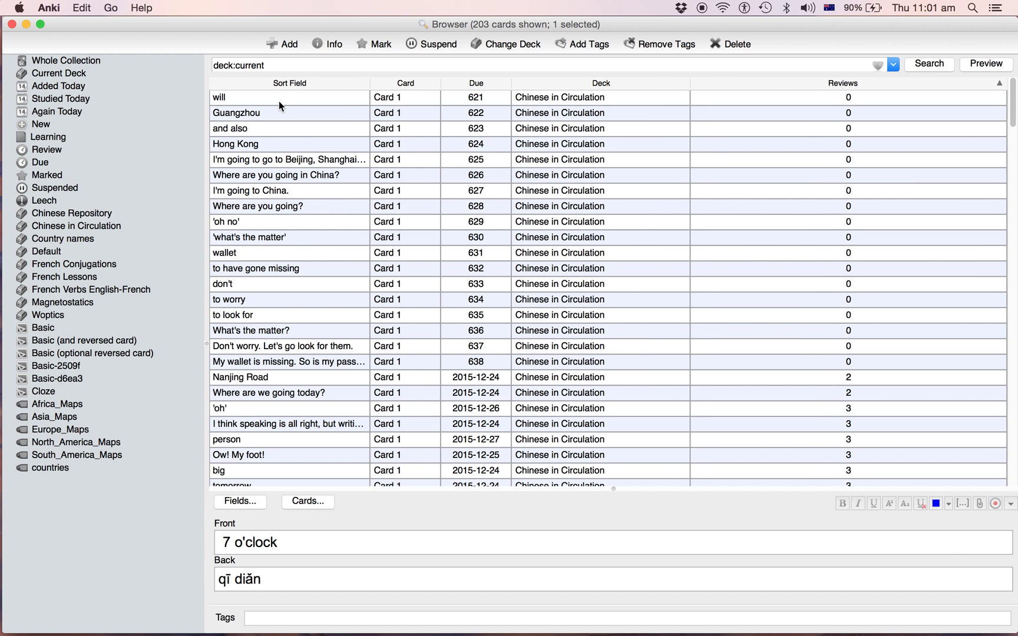
click(246, 100)
Select the 18 zero-review cards and move them to Chinese Repository.
scroll(282, 217, down, 3)
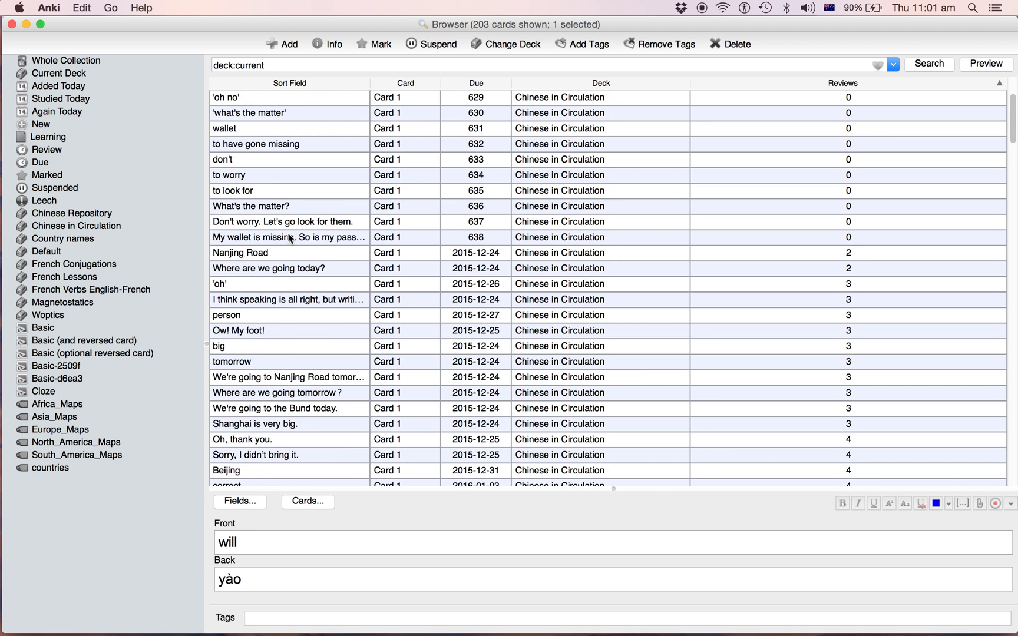
scroll(289, 237, up, 3)
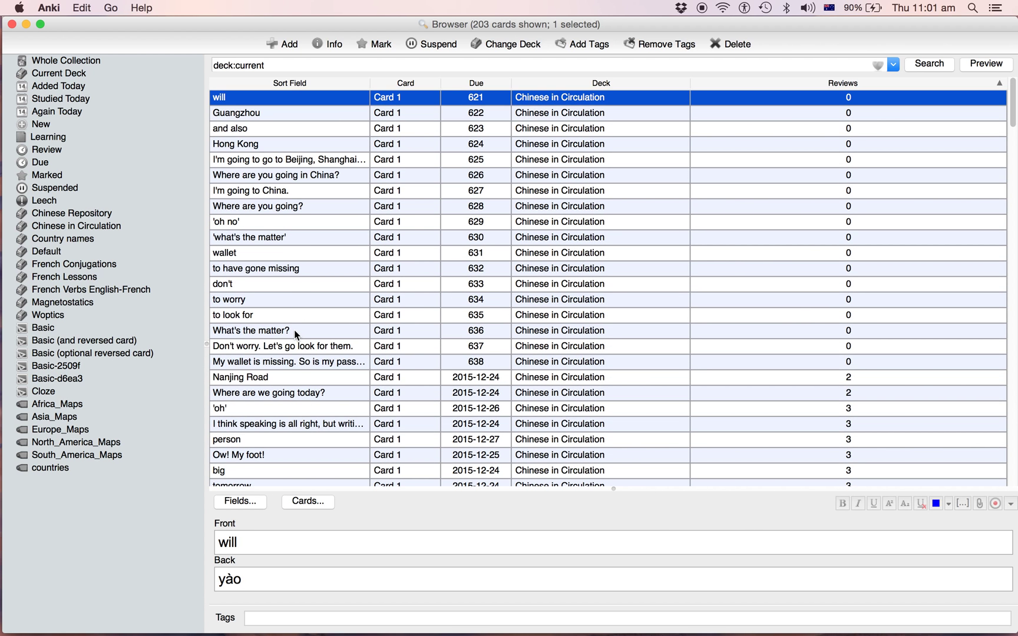
shift+click(295, 362)
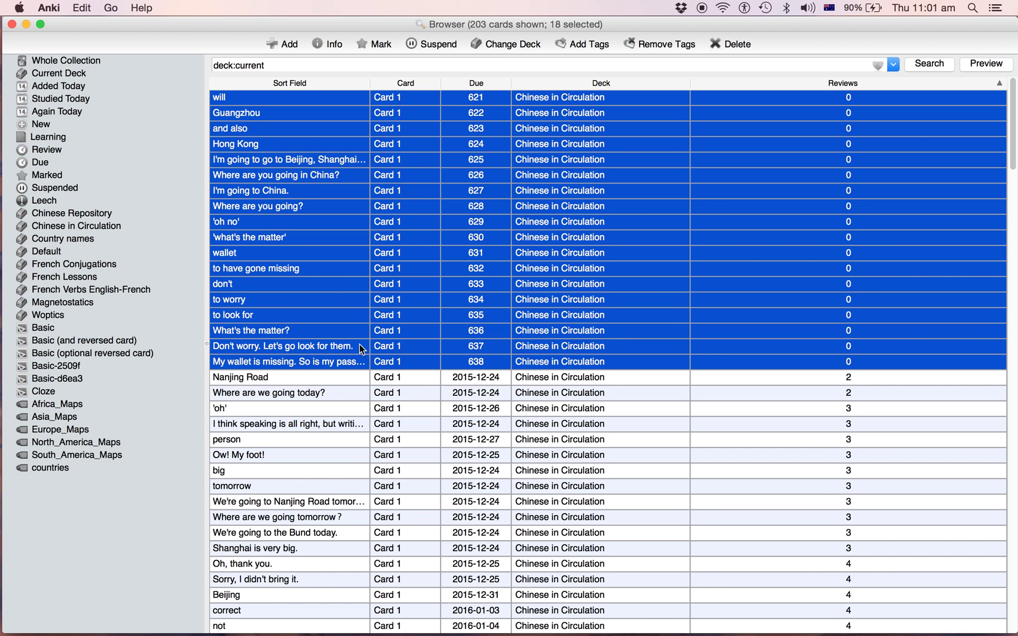
click(496, 50)
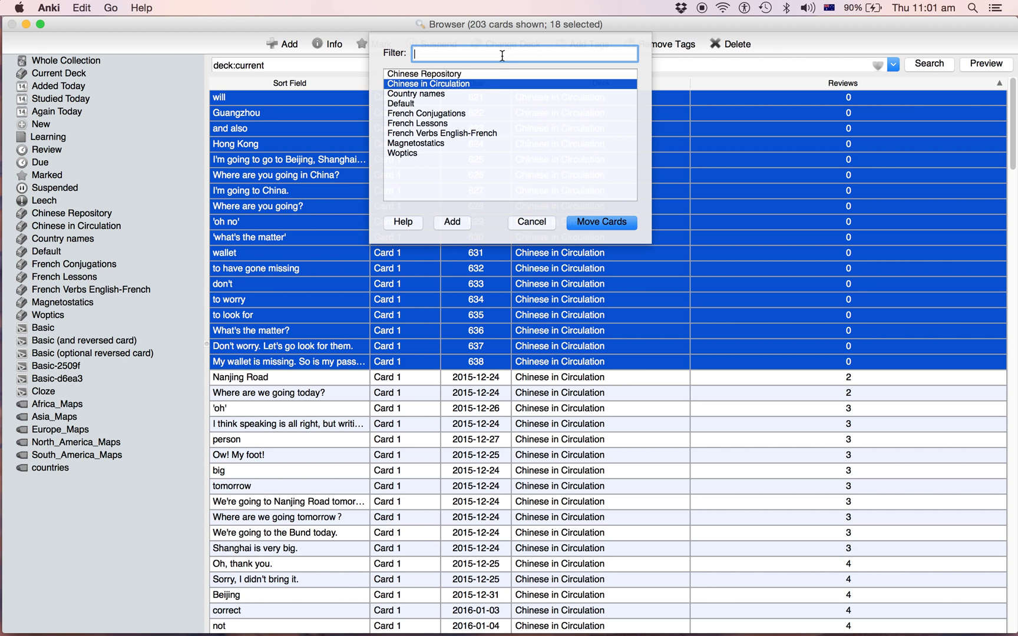
click(415, 73)
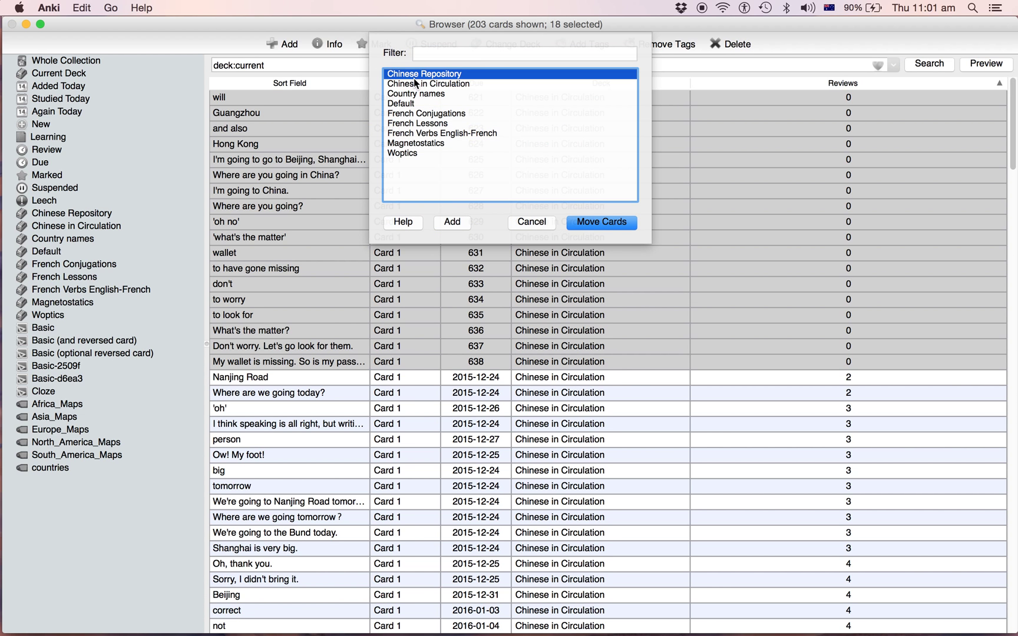
click(600, 222)
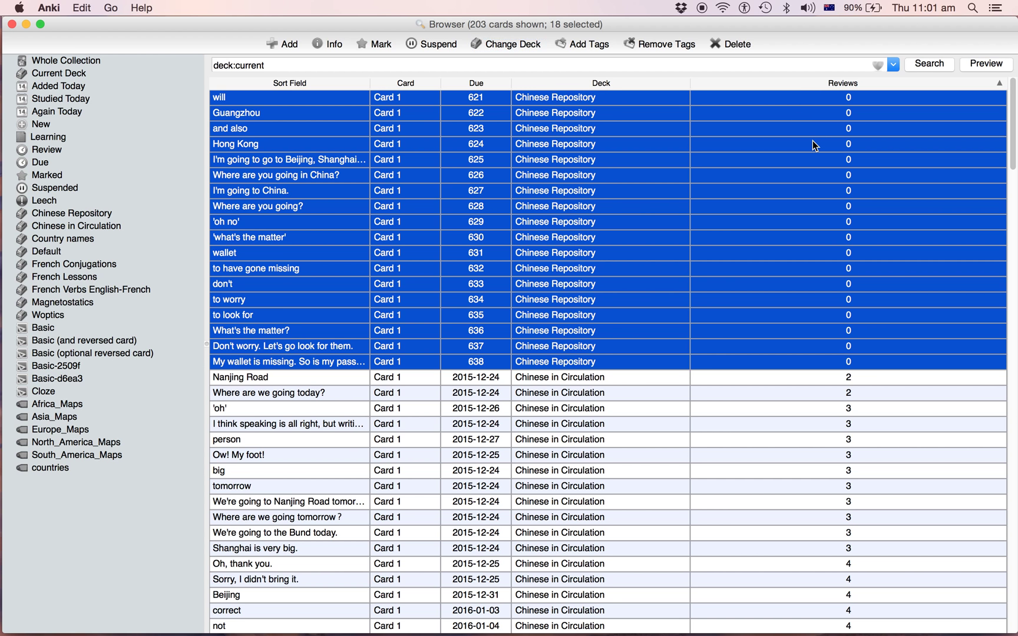
scroll(812, 143, down, 20)
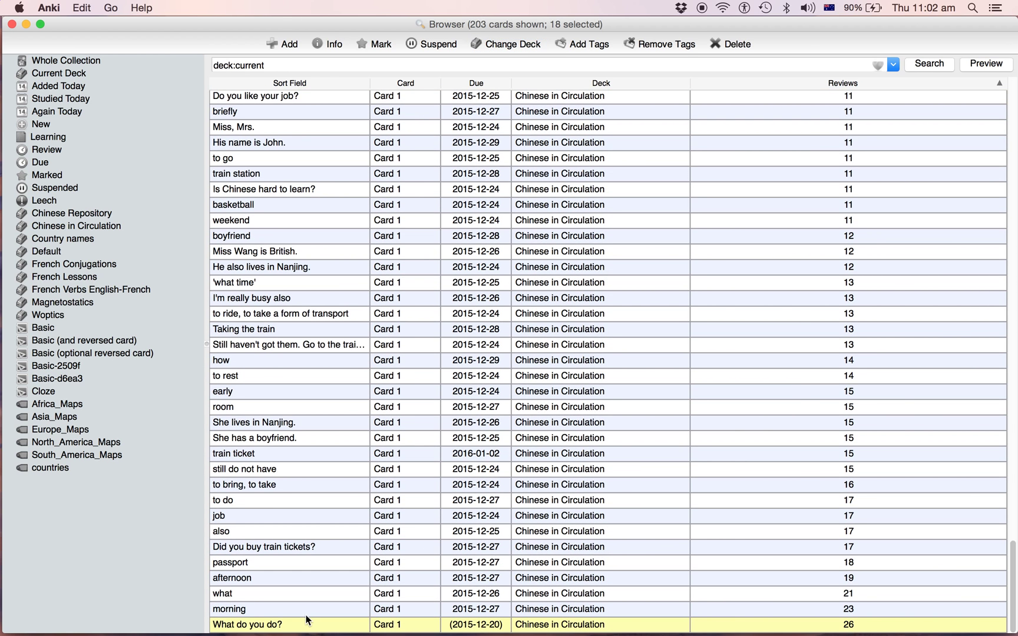
Move the cards from 'What time is it right now?' down into Chinese Repository, then list that deck.
click(293, 626)
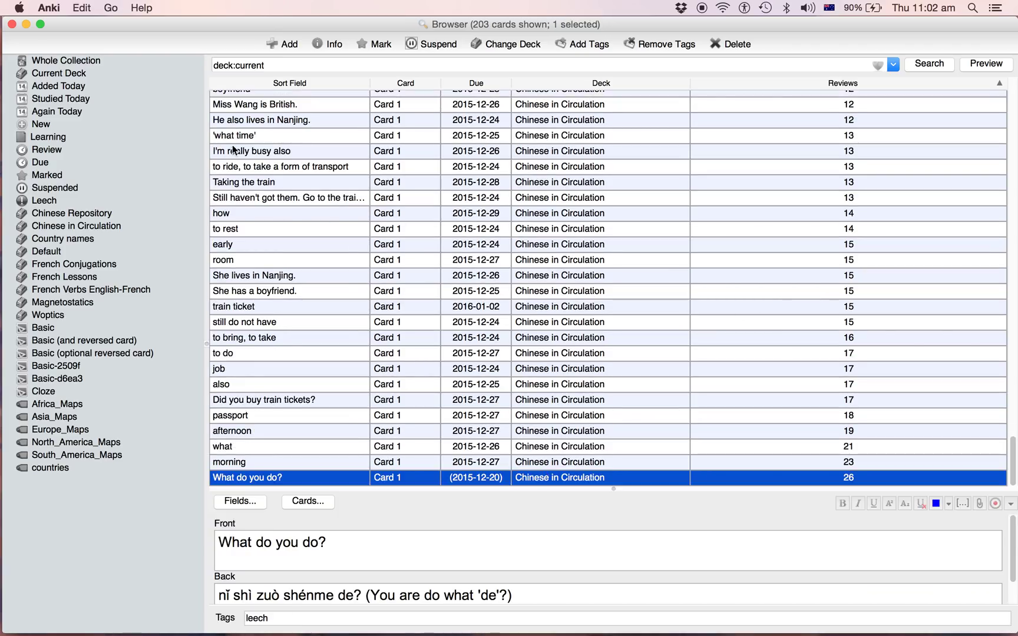
scroll(255, 119, up, 10)
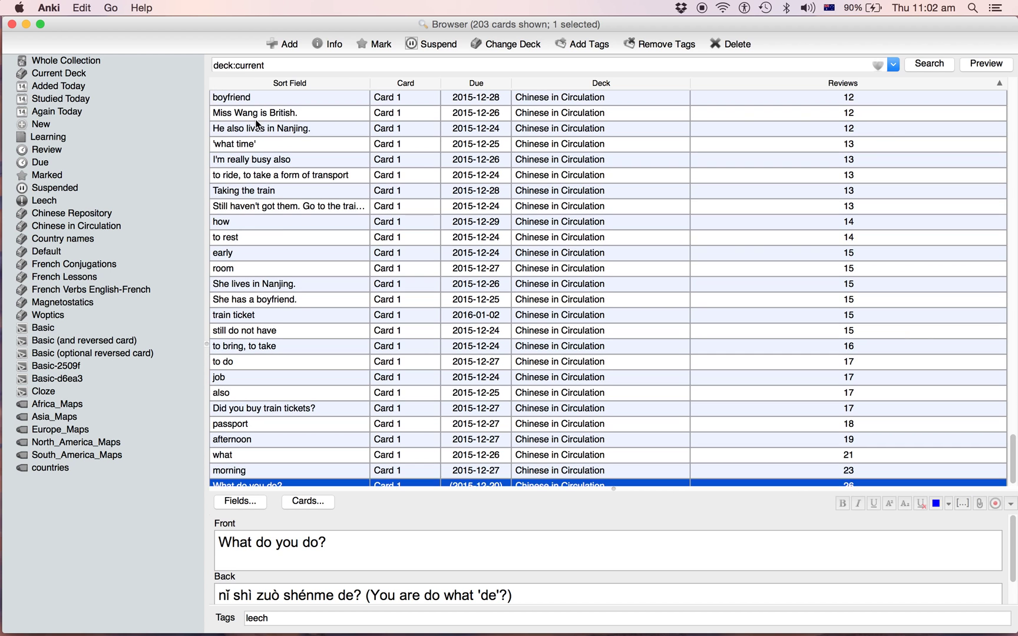
scroll(255, 119, up, 12)
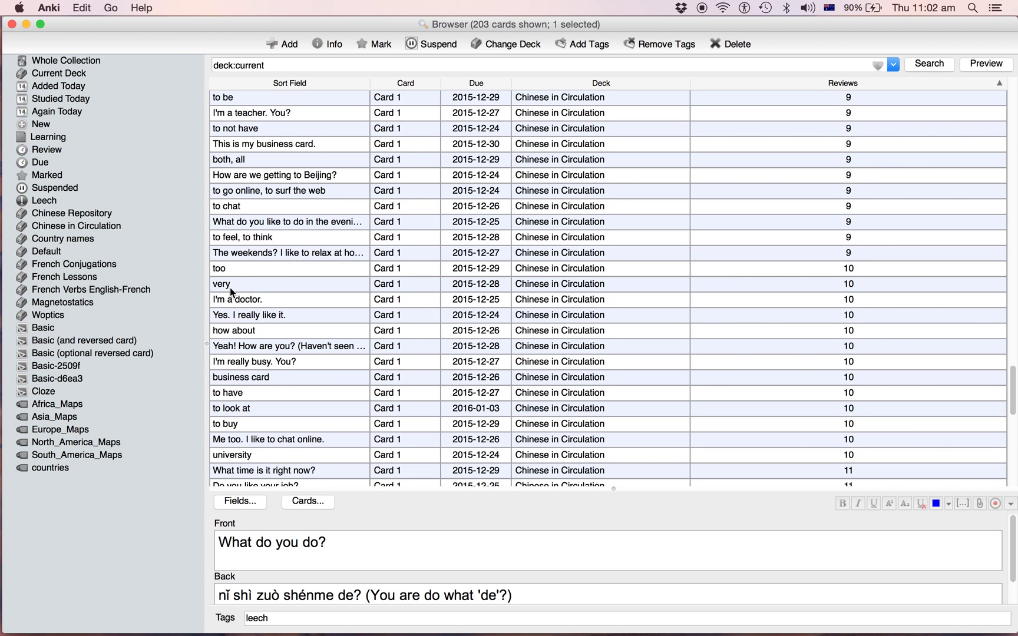
scroll(242, 347, down, 1)
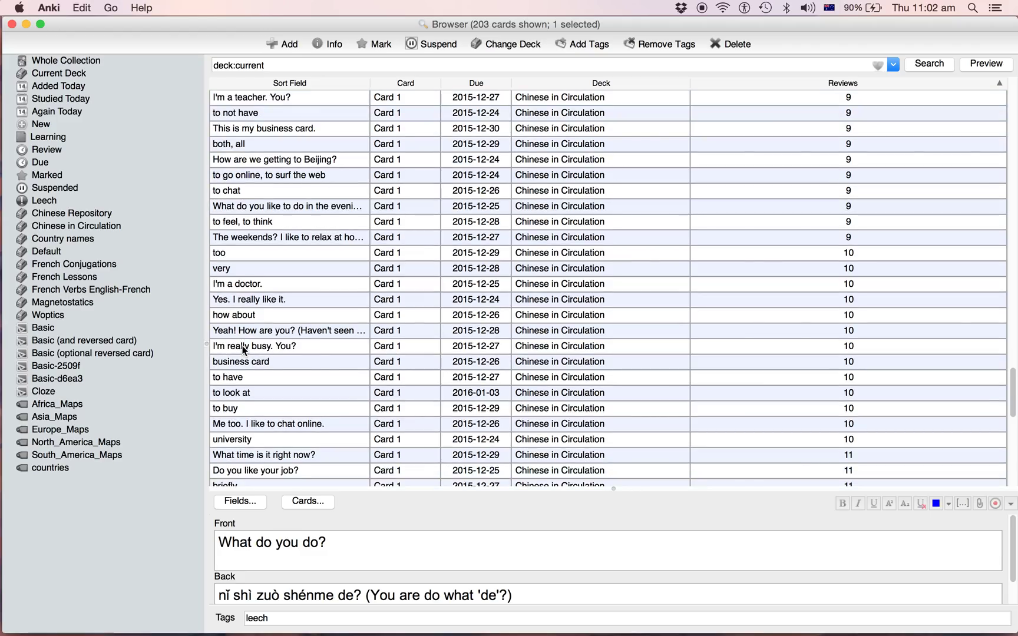
shift+click(328, 454)
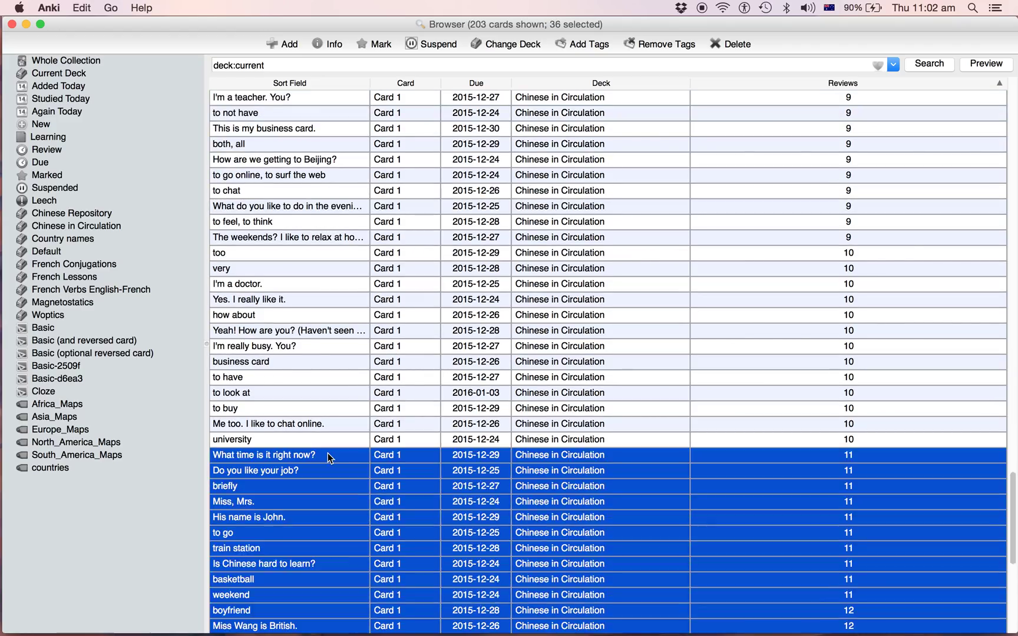
click(523, 47)
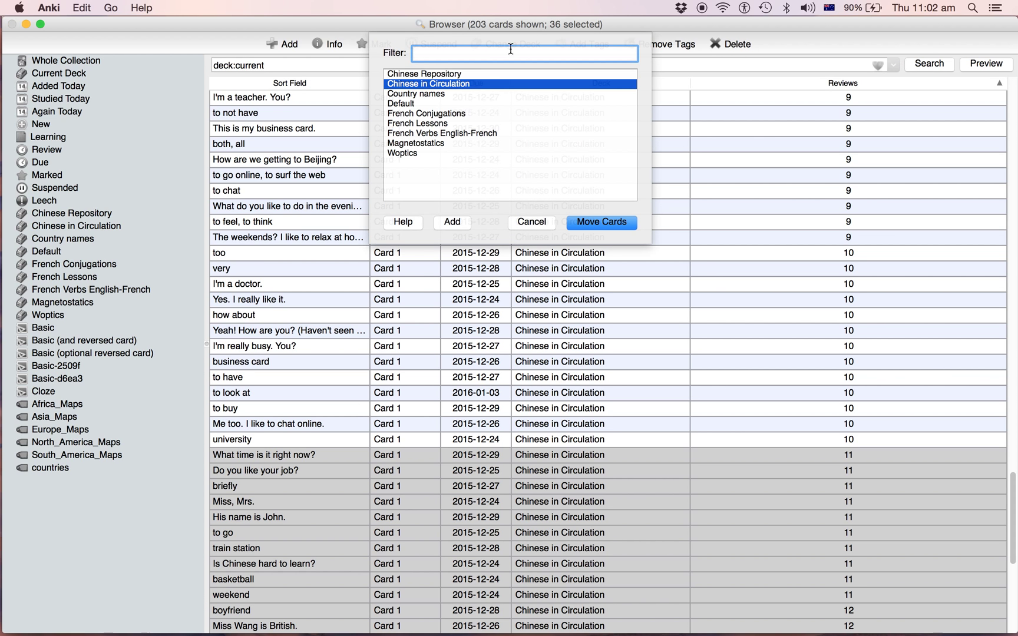
click(437, 73)
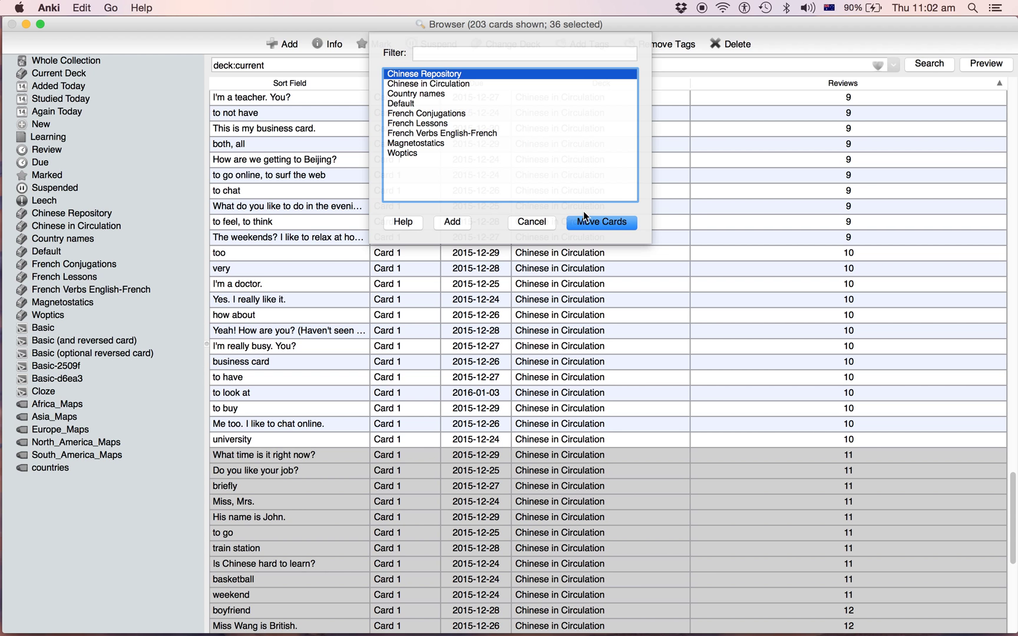
click(608, 222)
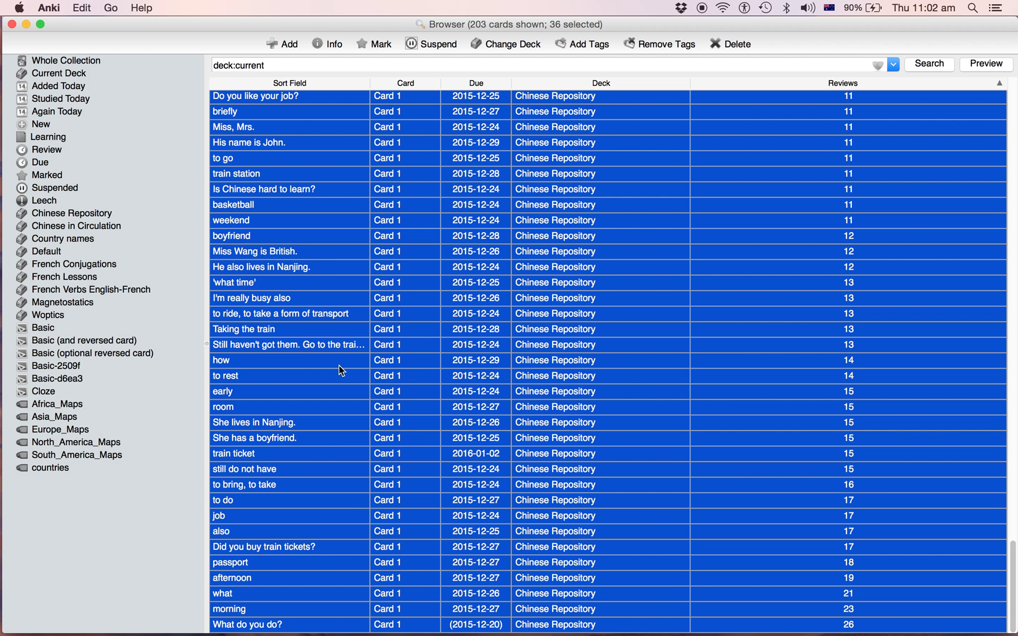
click(336, 314)
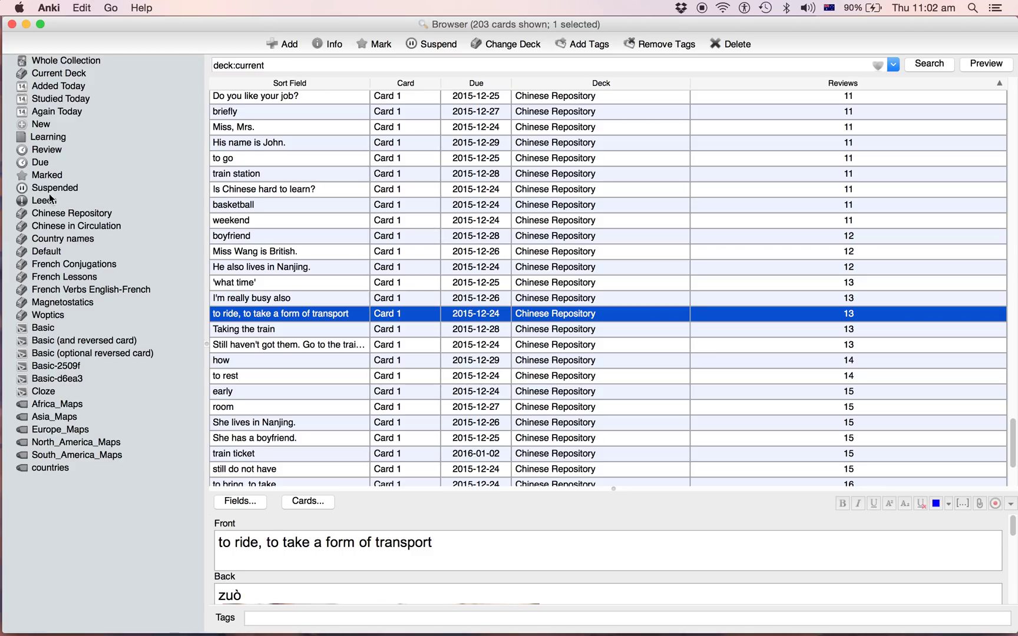
click(48, 213)
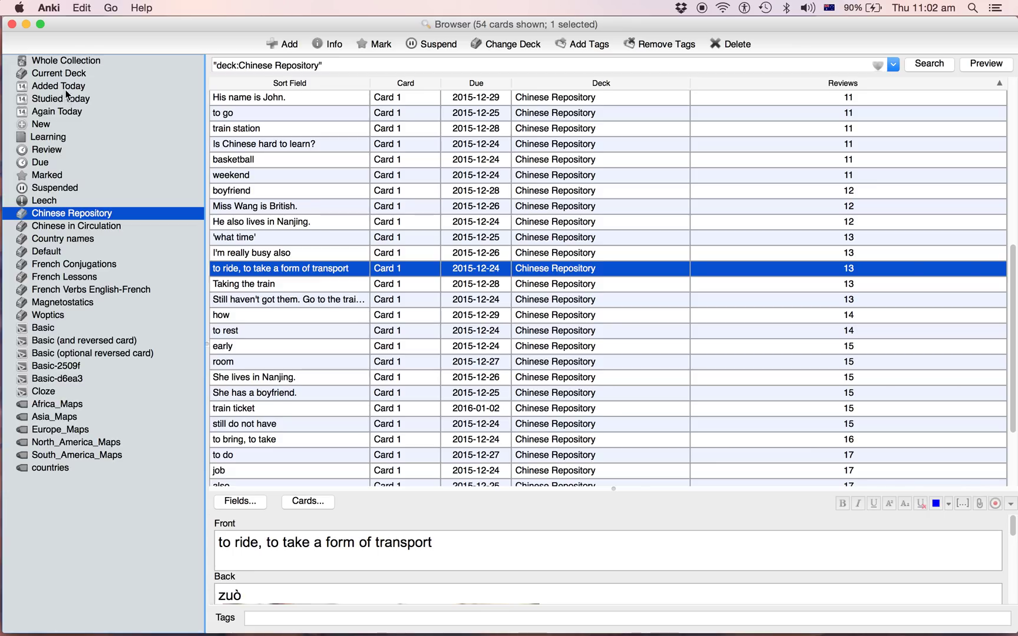
Close the Browser and open the Chinese Repository deck overview from the deck list.
click(9, 26)
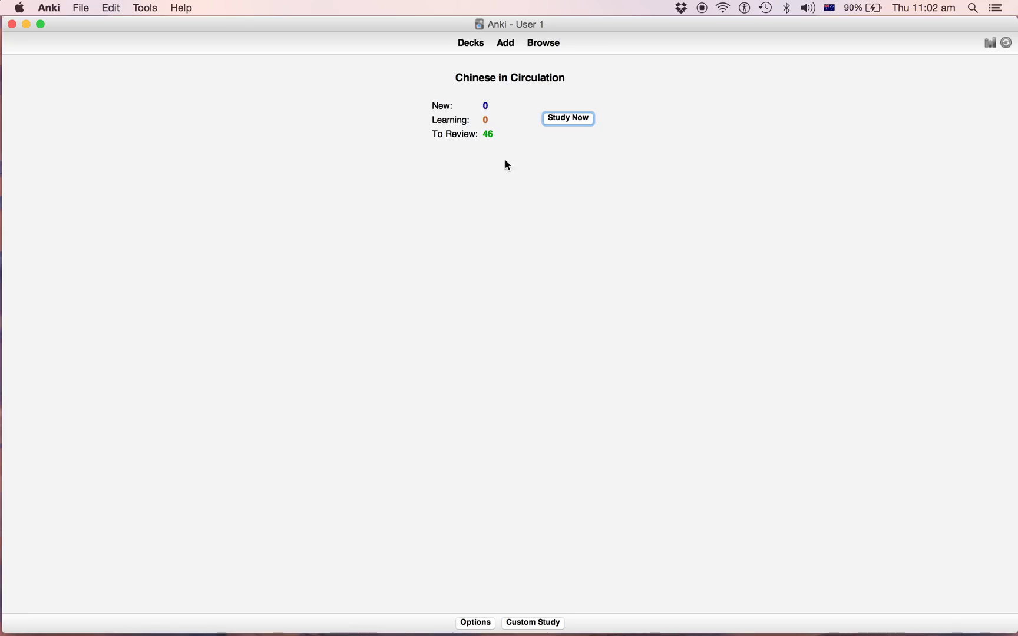
click(473, 45)
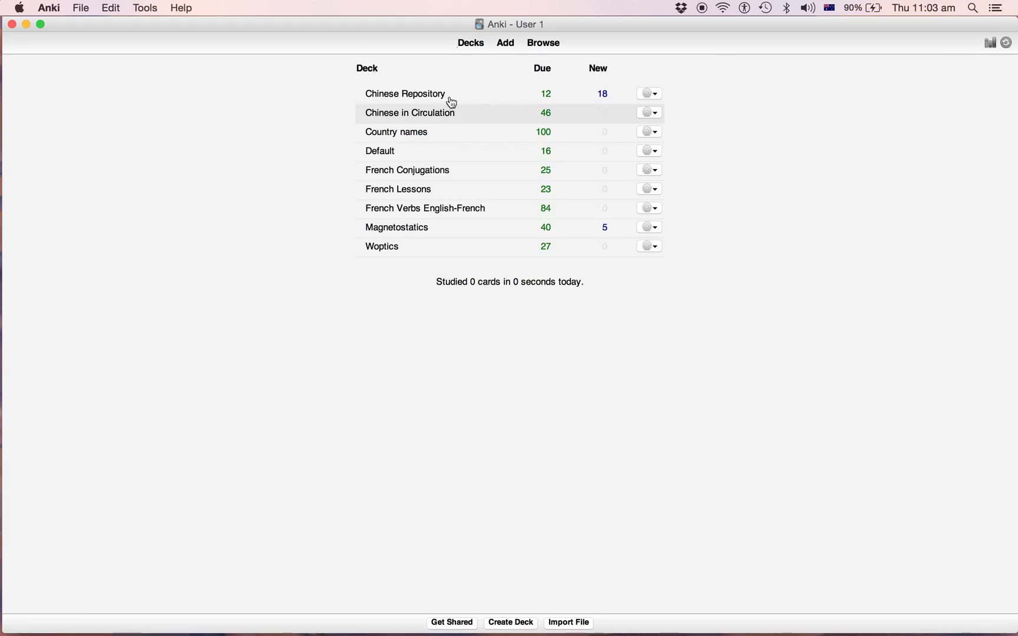
click(394, 93)
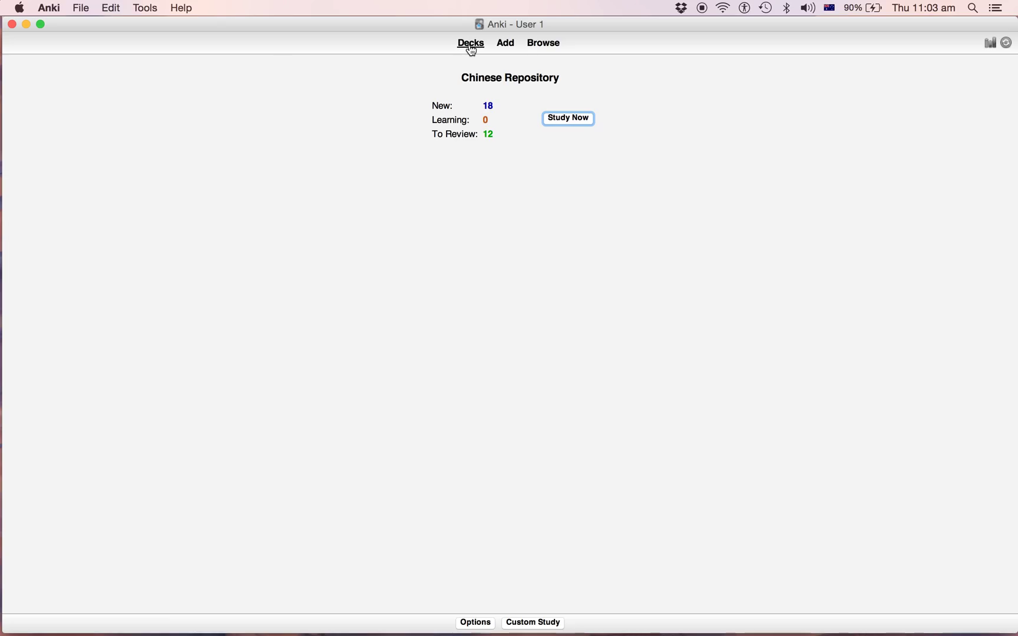
Open the Browser on Chinese Repository and suspend all 54 cards.
click(541, 44)
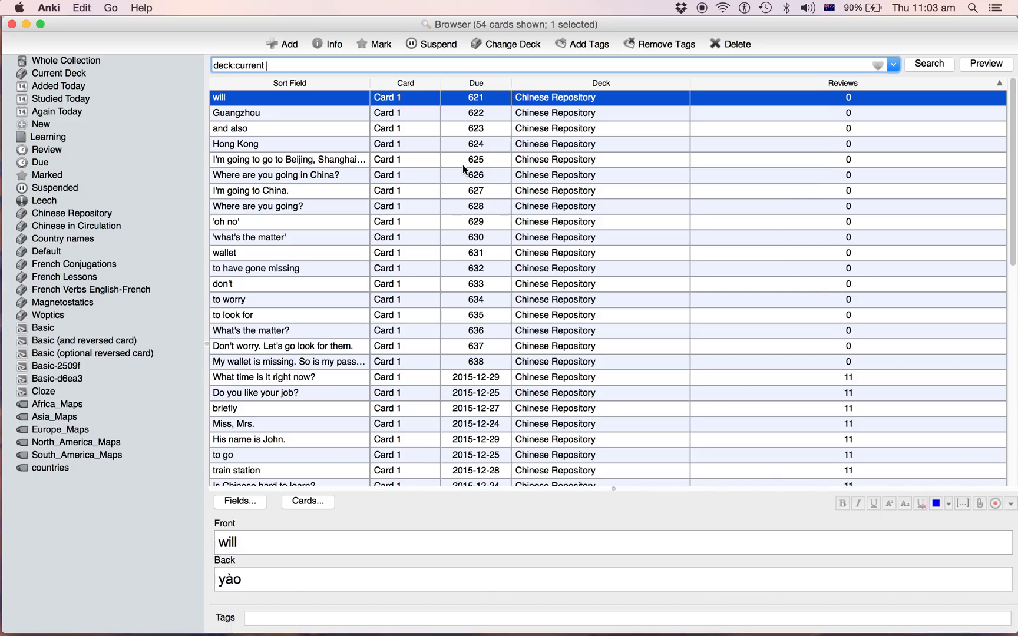
key(super+a)
click(352, 242)
key(super+a)
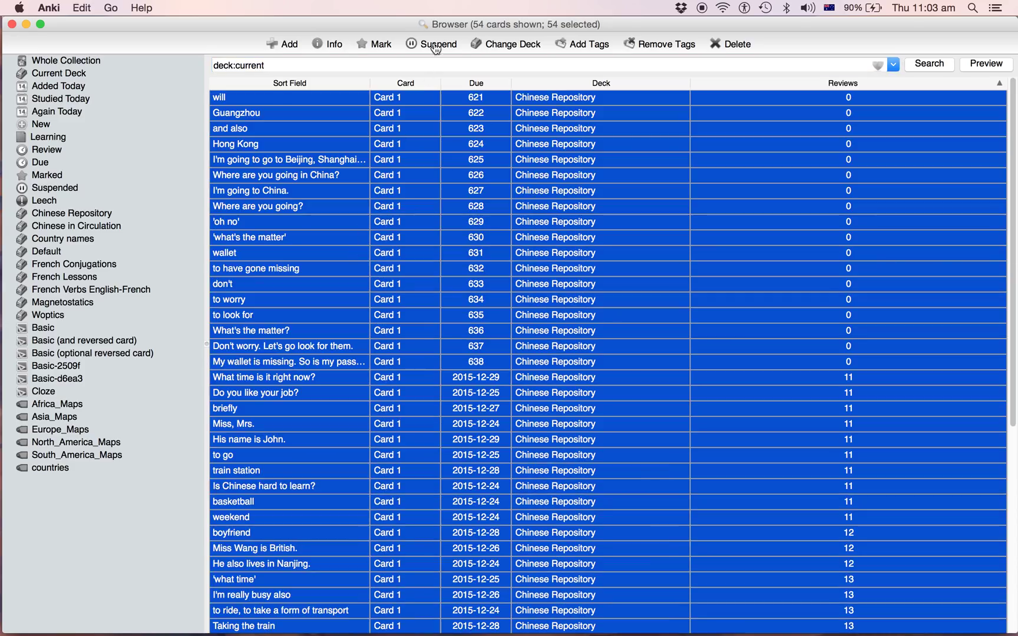
click(435, 45)
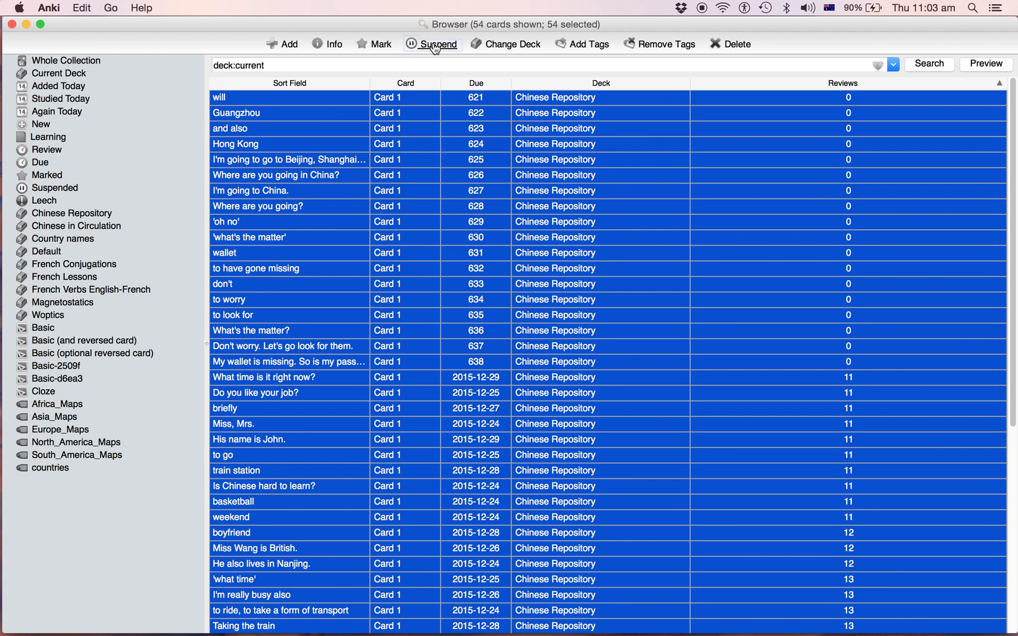
Inspect the Beijing, will and train station cards and make the editing area taller.
click(435, 162)
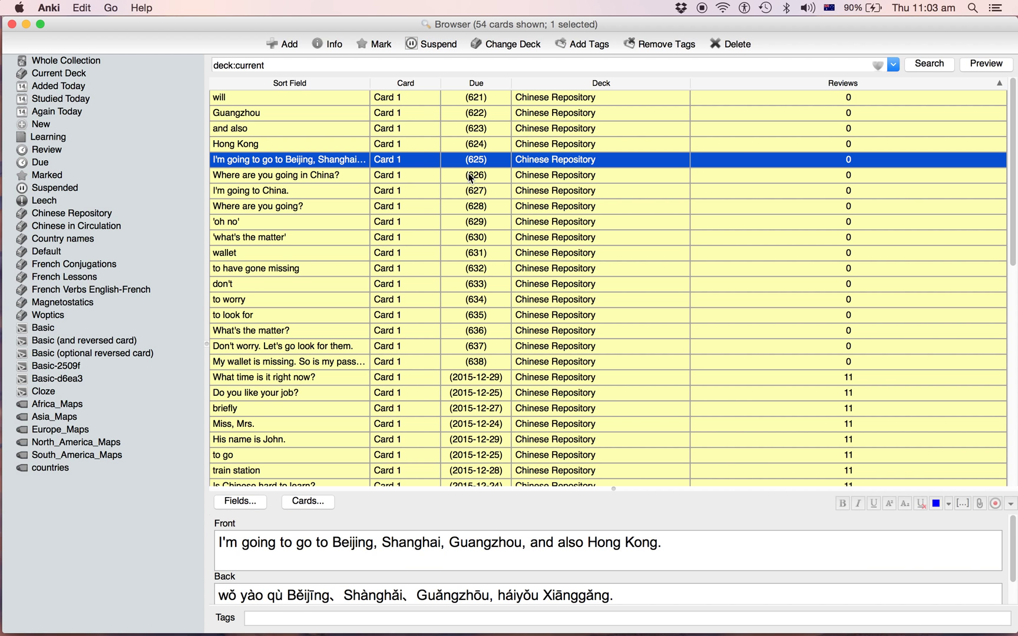
click(292, 98)
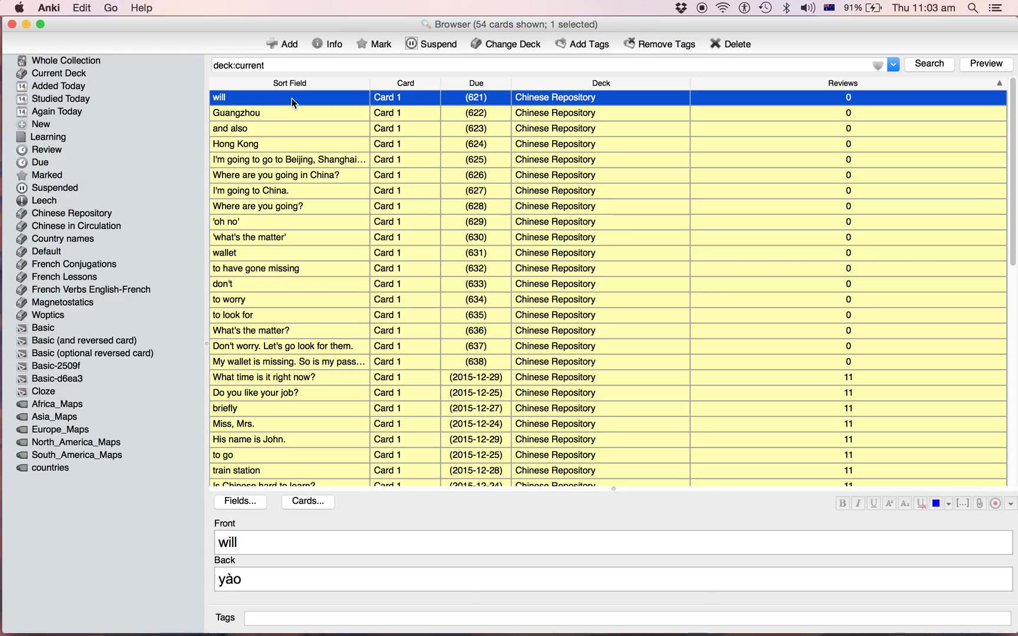
click(611, 452)
key(shift+Down)
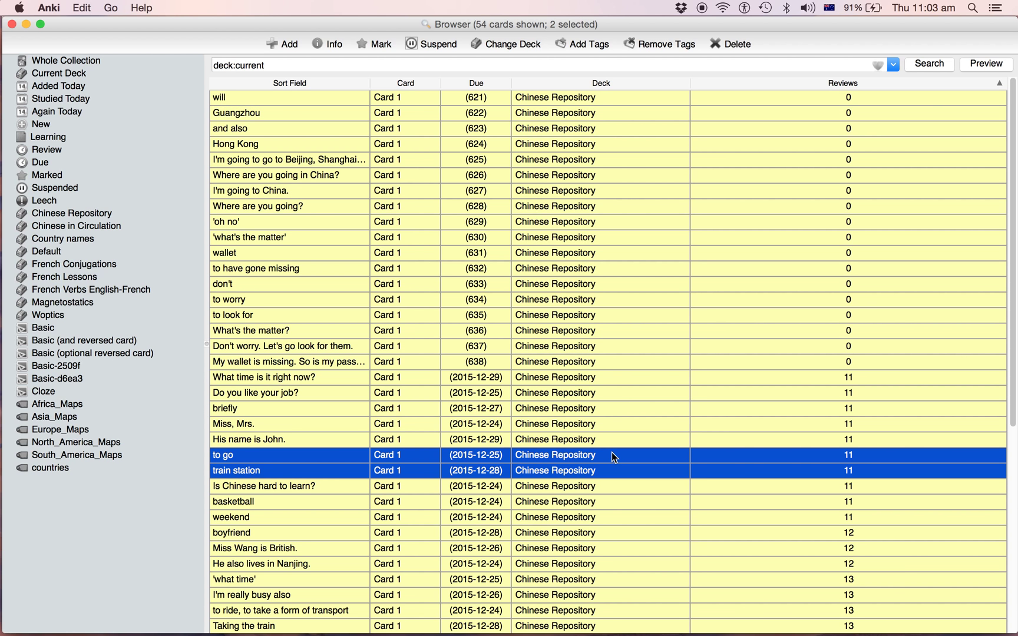
click(311, 103)
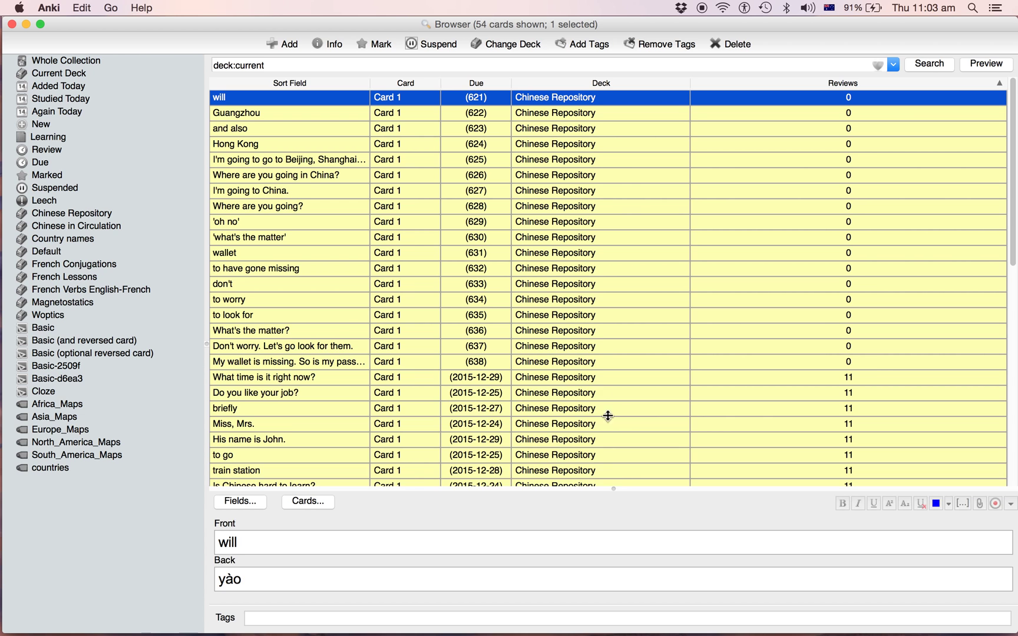
drag(608, 416, 586, 325)
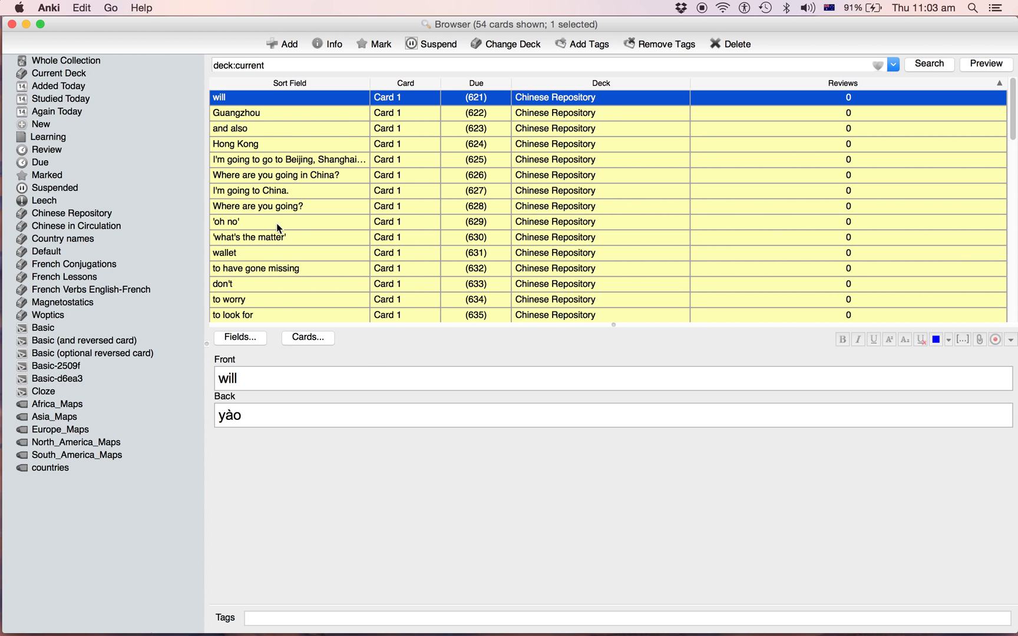
Append '(to also have)' to the Front of the 'and also' card.
scroll(278, 228, down, 10)
scroll(271, 206, up, 10)
click(268, 118)
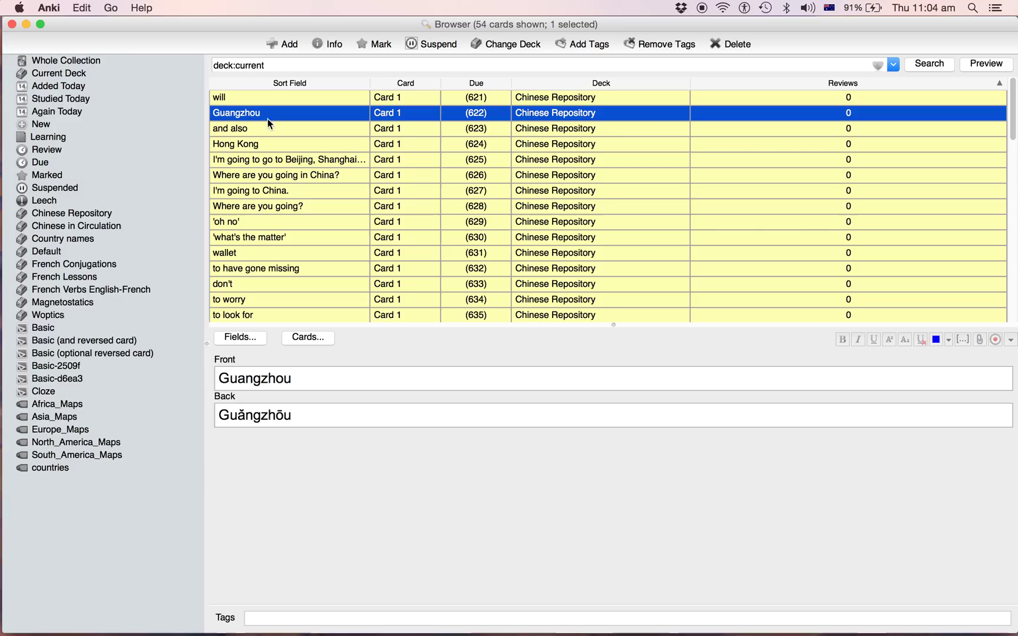
click(215, 128)
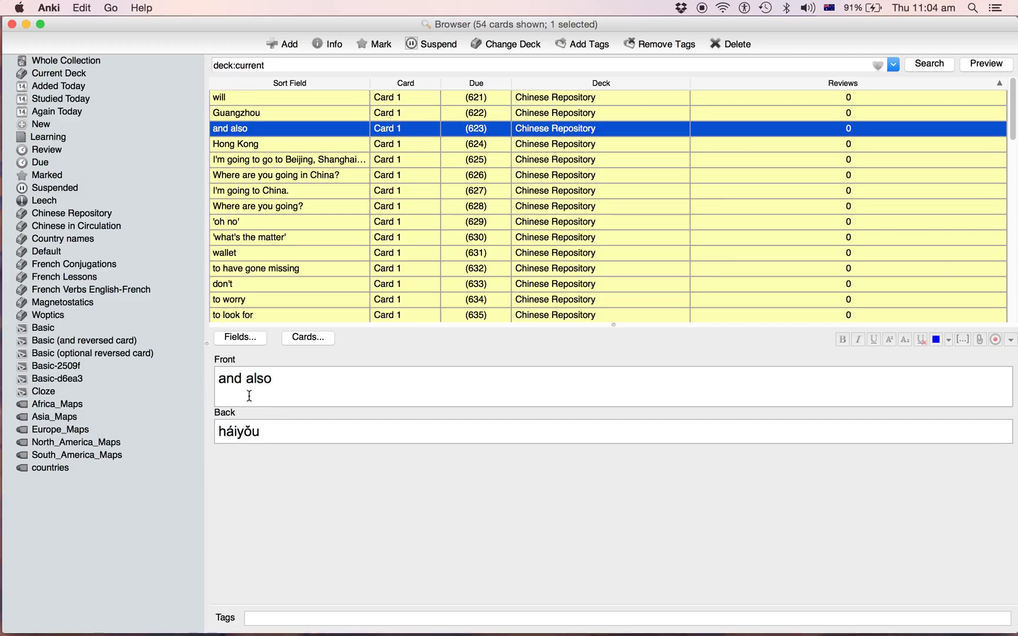
click(285, 382)
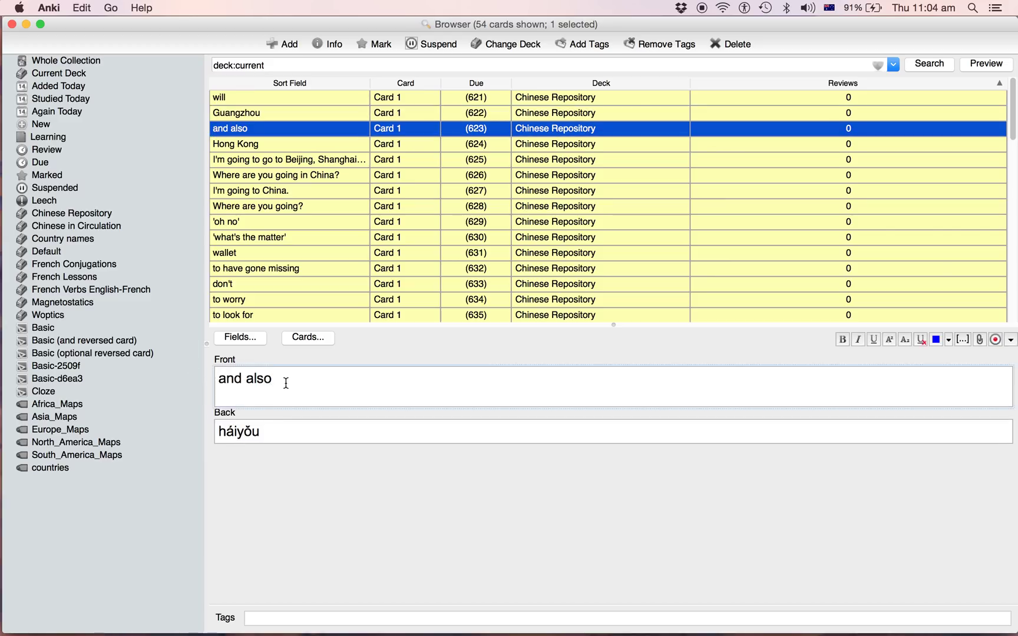
text((also)
key(BackSpace)
key(BackSpace)
key(BackSpace)
key(BackSpace)
key(BackSpace)
text(to also have-)
key(BackSpace)
text())
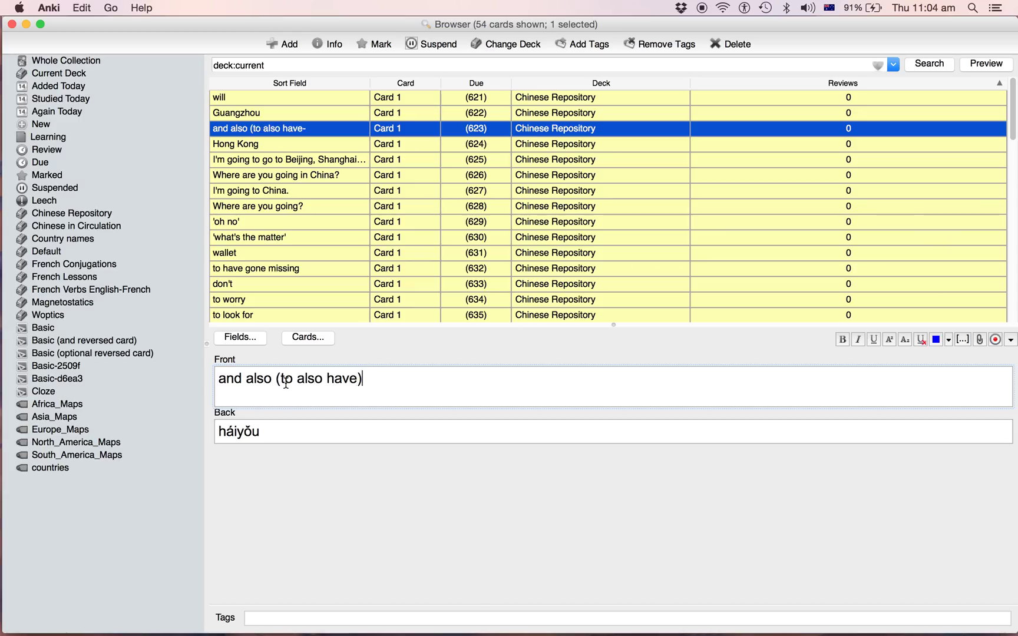
Step through the cards from 'will' down to the train-ticket card.
click(265, 148)
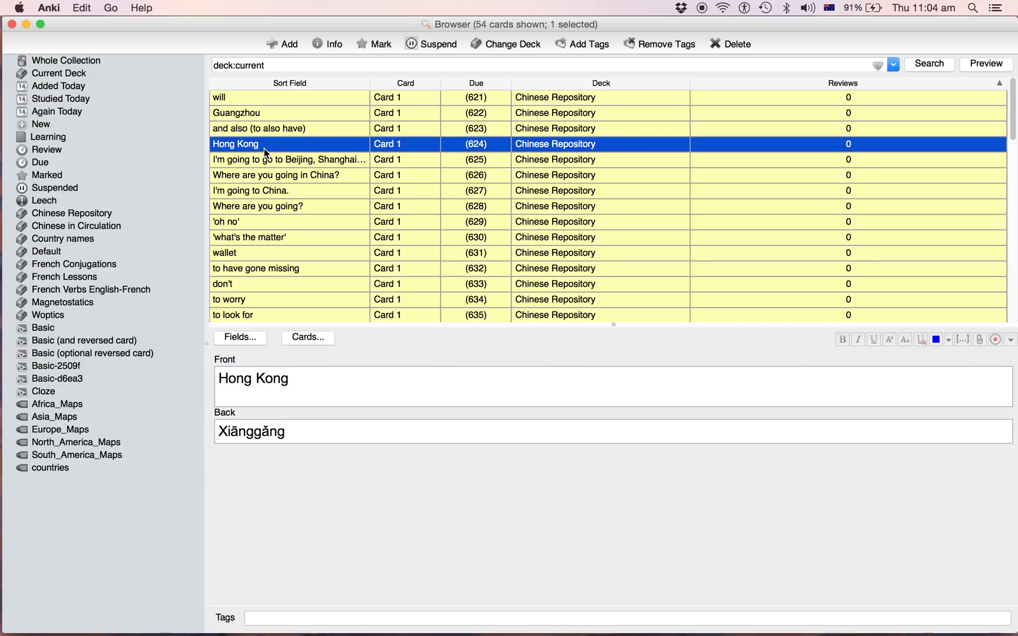
click(268, 171)
click(257, 161)
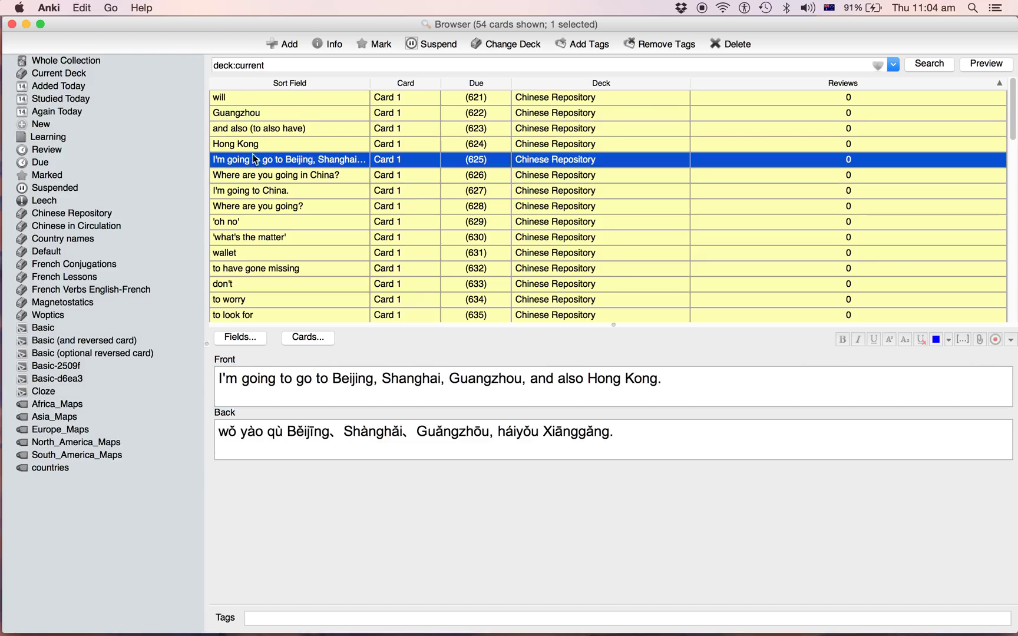
click(240, 98)
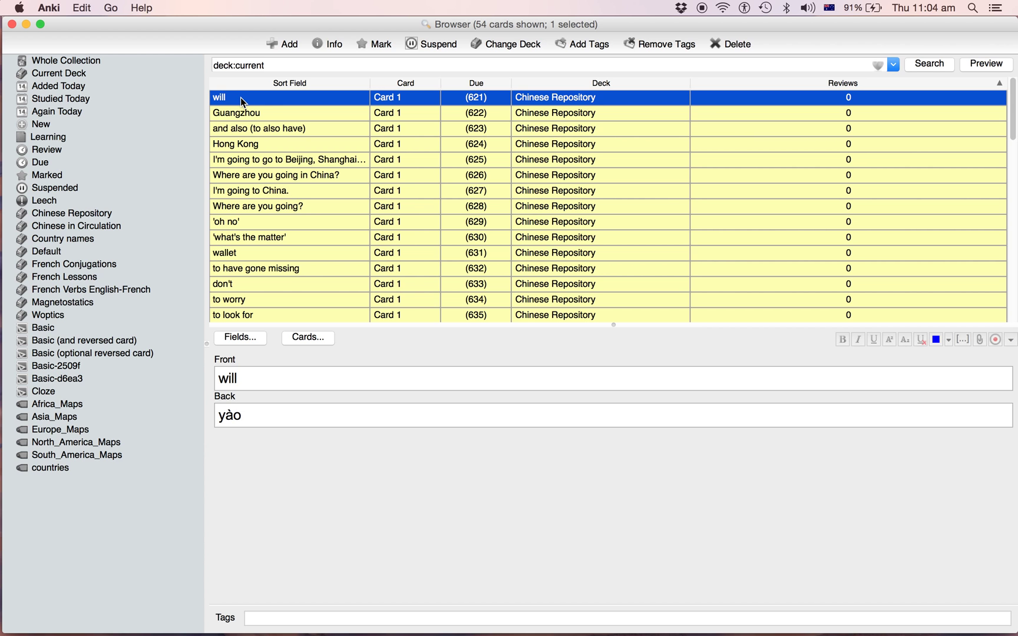
key(Down)
key(Down)
key(Down)
key(Down)
key(Down)
key(Down)
key(Down)
key(Down)
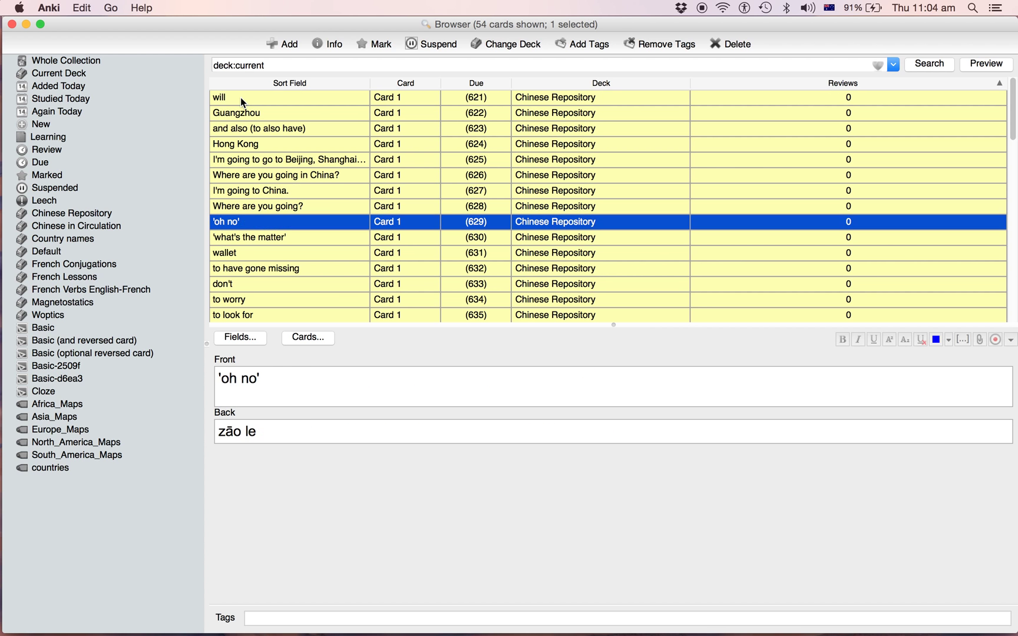
key(Down)
key(Down)
key(Down)
key(Down)
key(Down)
key(Down)
key(Down)
key(Down)
key(Down)
key(Down)
key(Down)
key(Down)
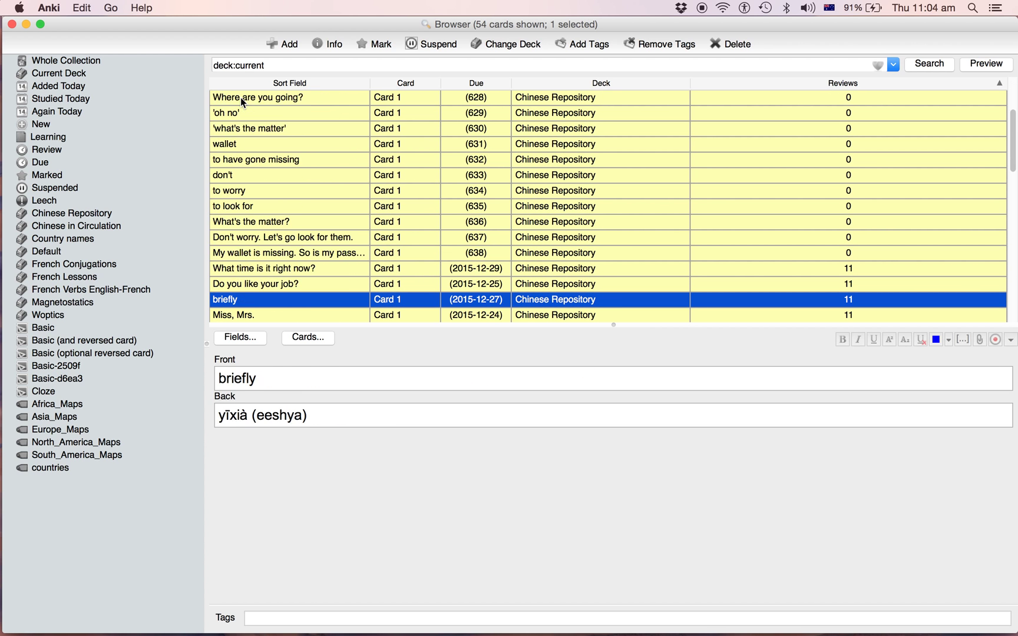
key(Down)
key(Down)
key(Down)
key(Down)
key(Down)
key(Down)
key(Down)
key(Down)
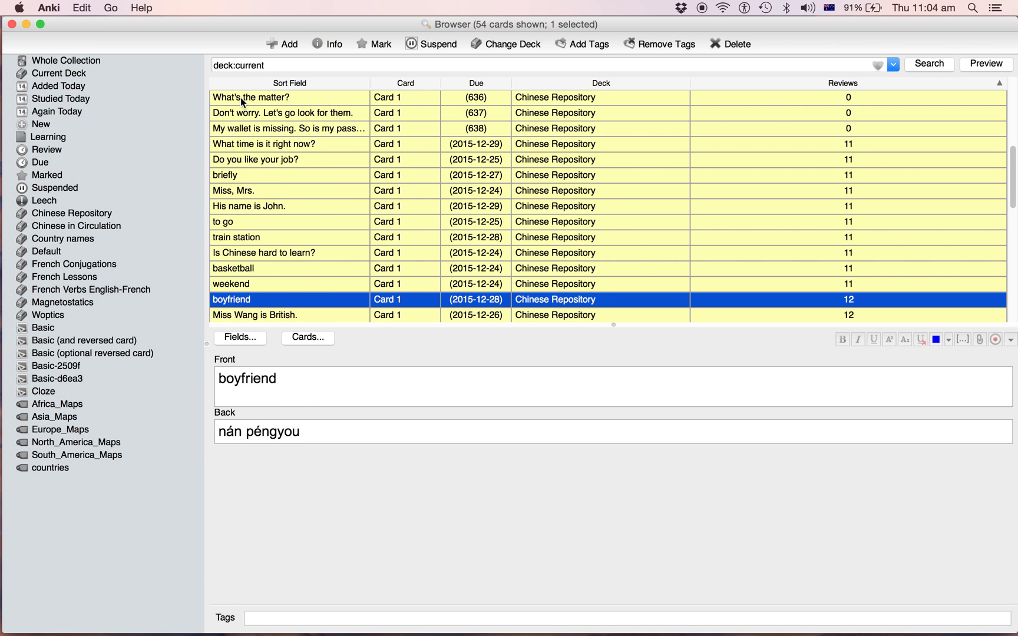
key(Down)
key(Down)
key(Down)
key(Down)
key(Down)
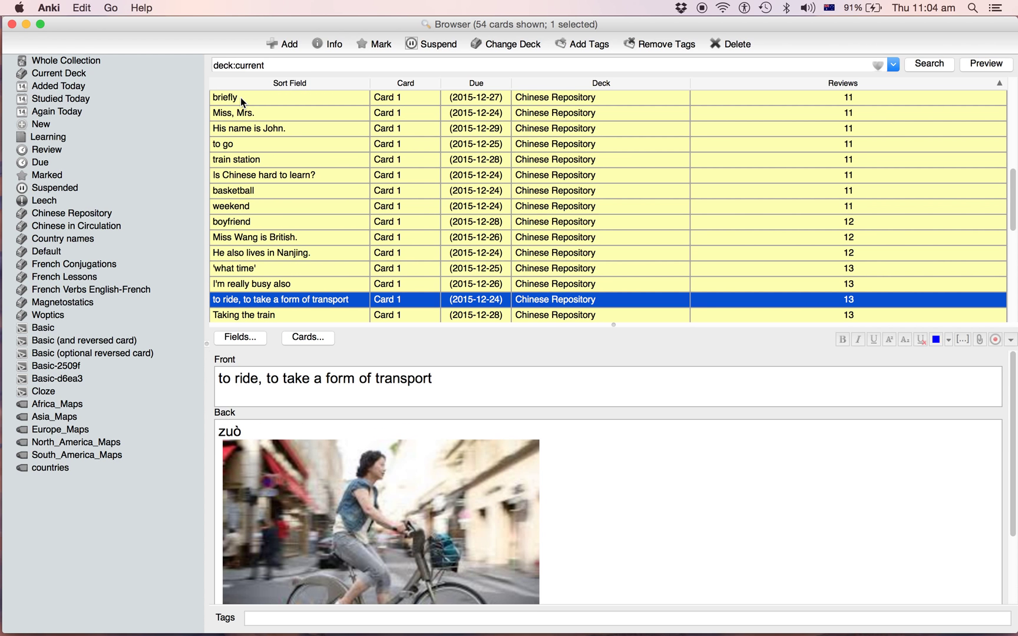
key(Down)
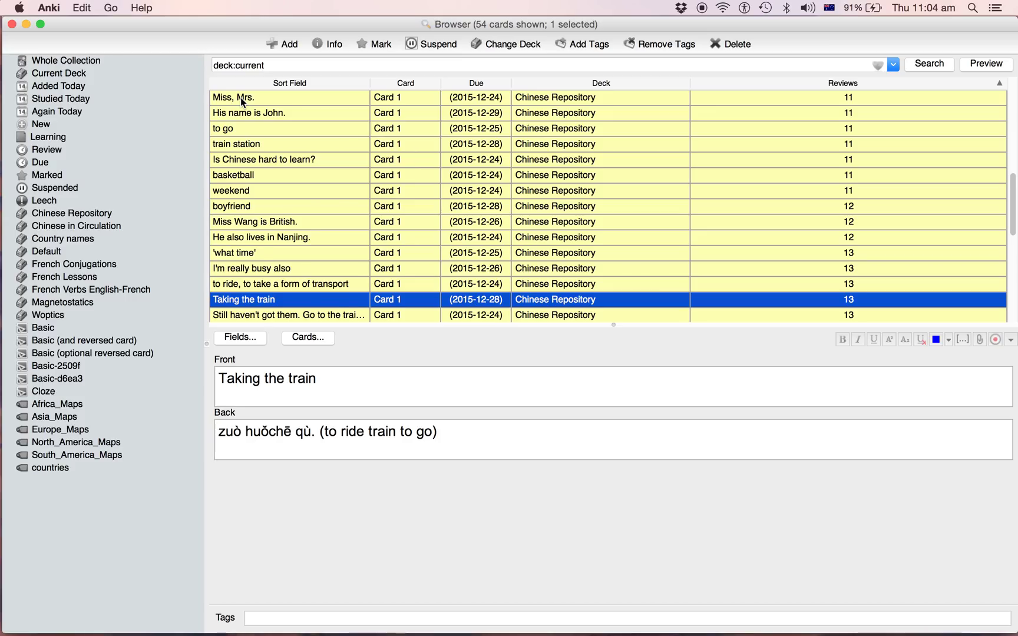
key(Down)
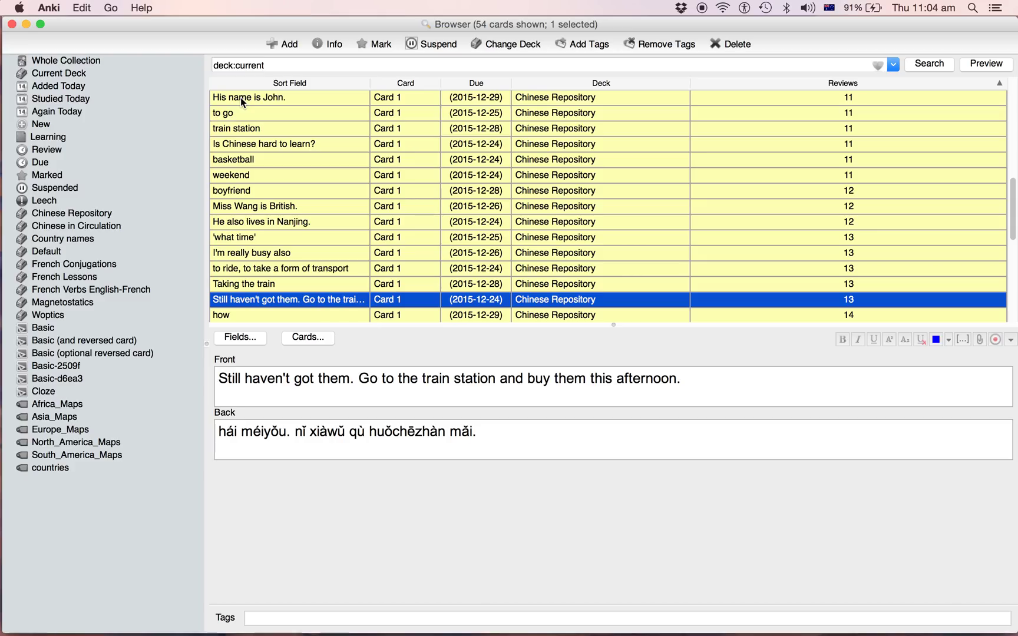
Check the how, to rest, early, room and Nanjing cards, then unsuspend 'what'.
click(280, 319)
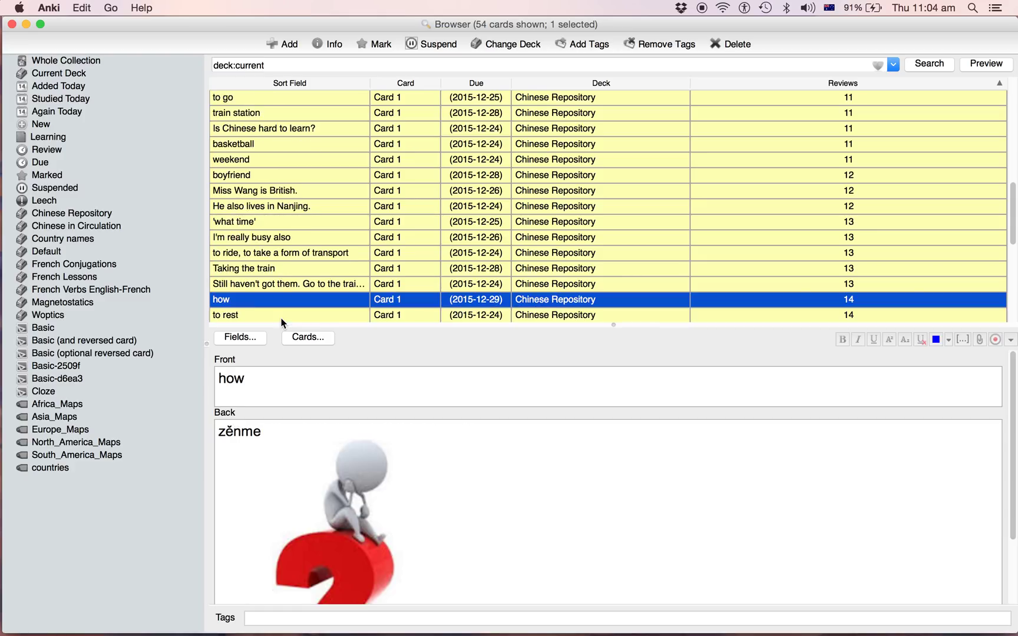
click(229, 317)
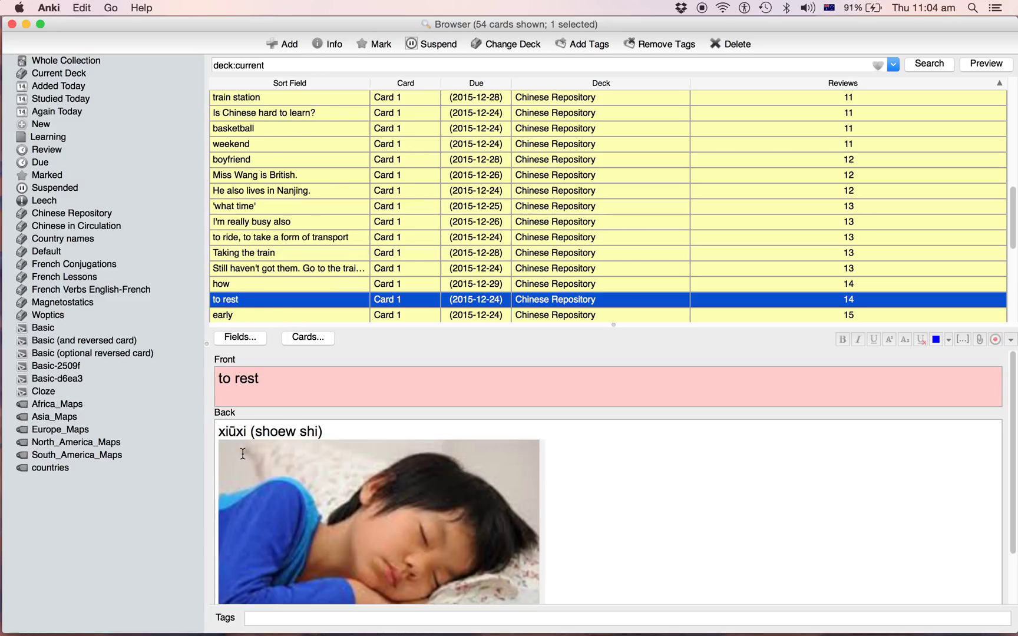
click(223, 314)
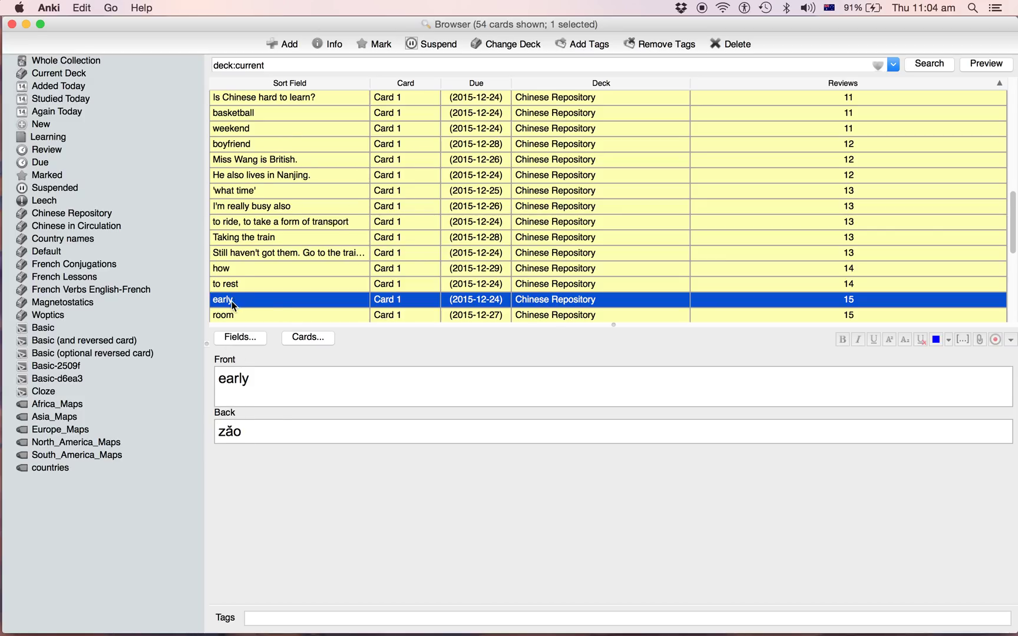
click(231, 316)
click(245, 315)
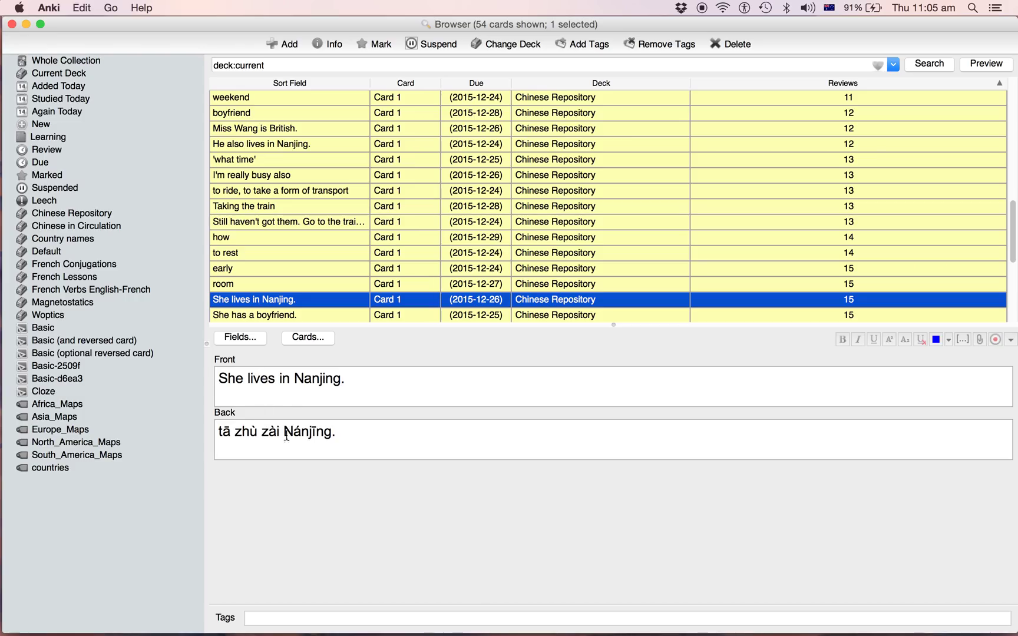
key(Down)
key(Down)
key(Down)
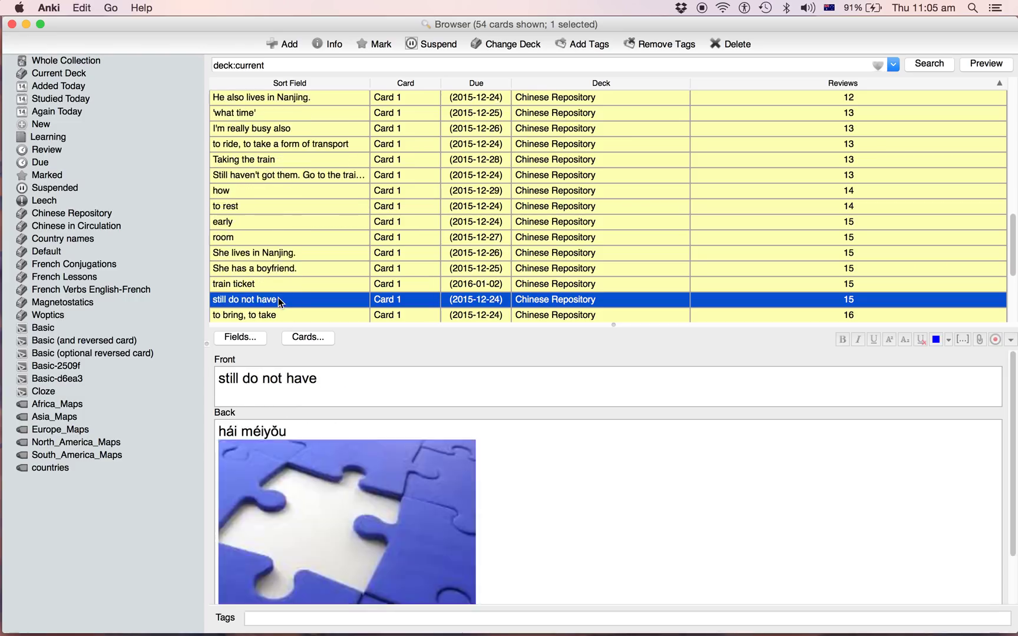
key(Down)
key(Down)
key(Down)
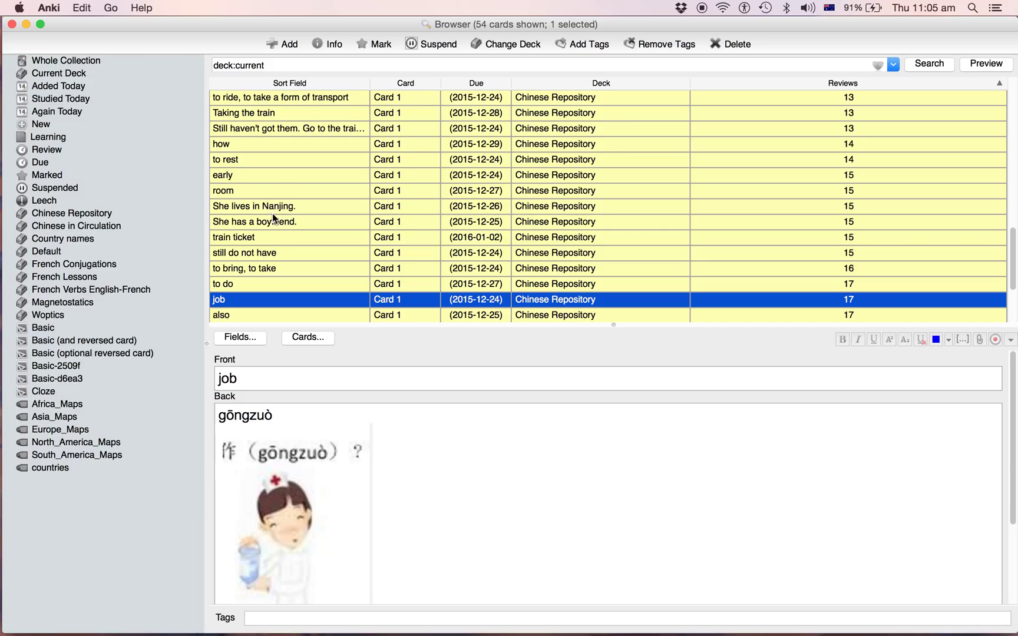
key(Down)
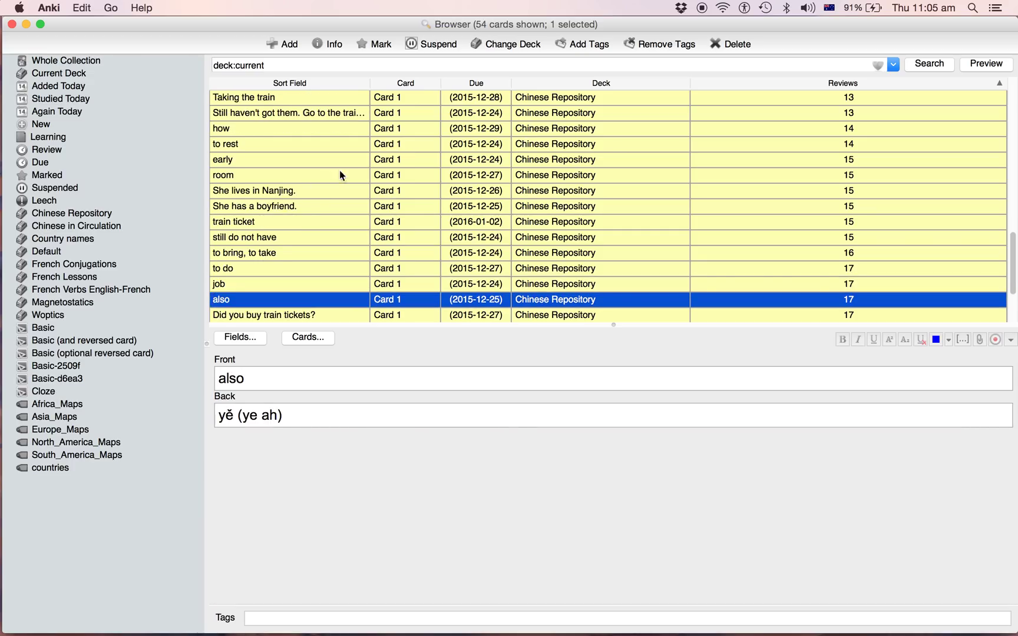
key(Down)
key(Down)
key(Down)
key(Down)
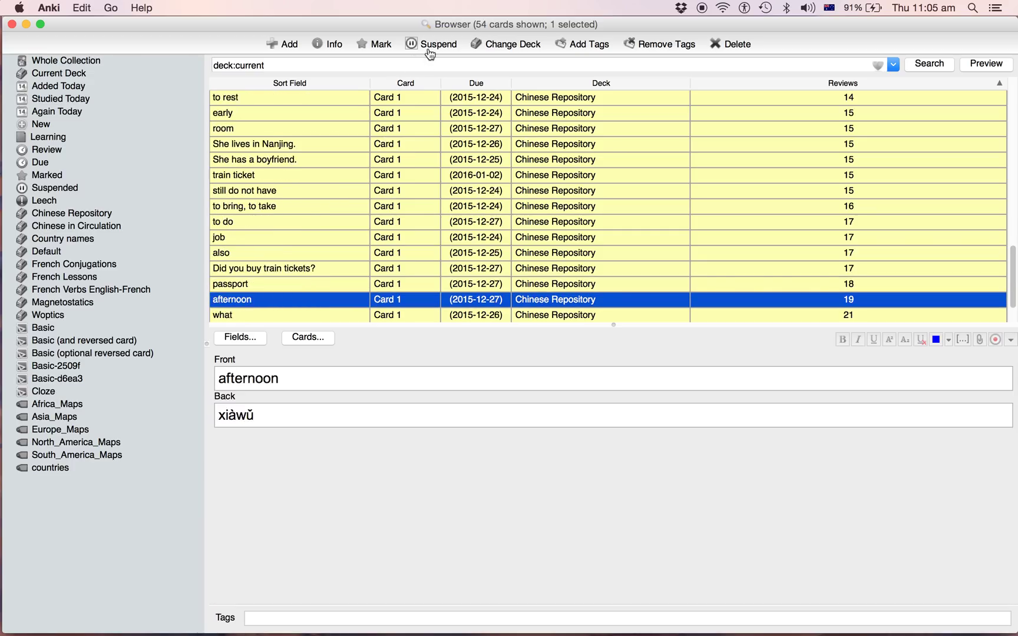
click(436, 44)
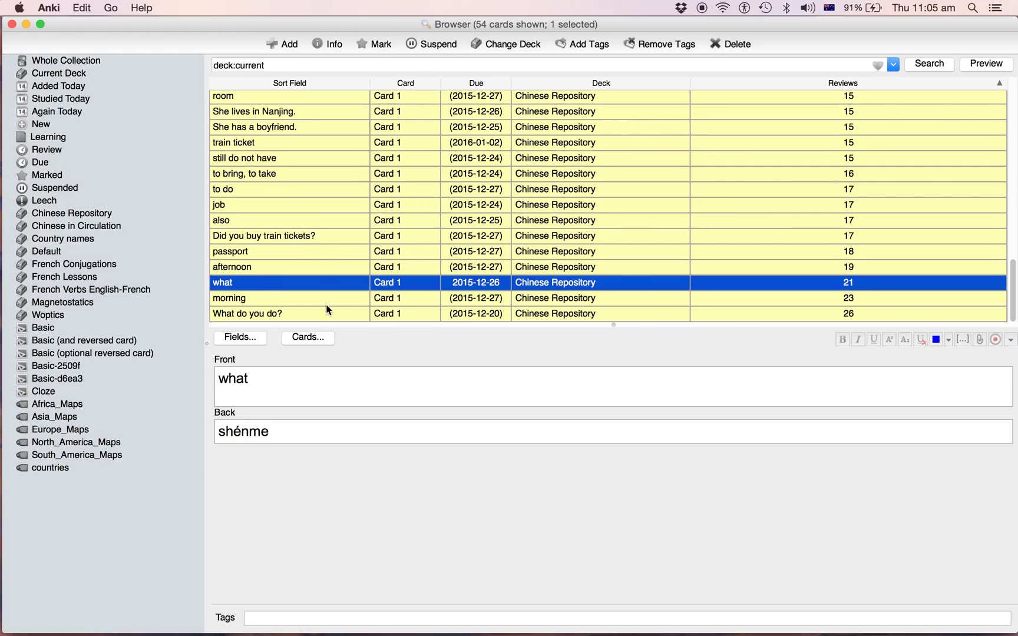
Unsuspend 'Did you buy train tickets?' and search for is:active cards.
key(Down)
key(Down)
key(Up)
key(Up)
key(Up)
key(Up)
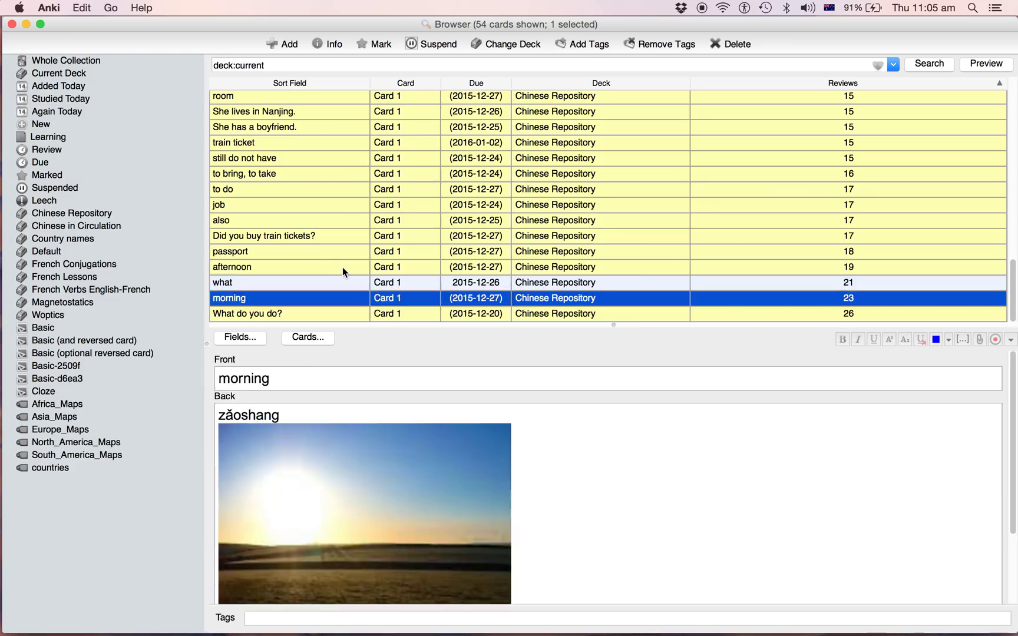
key(Up)
key(Up)
key(Down)
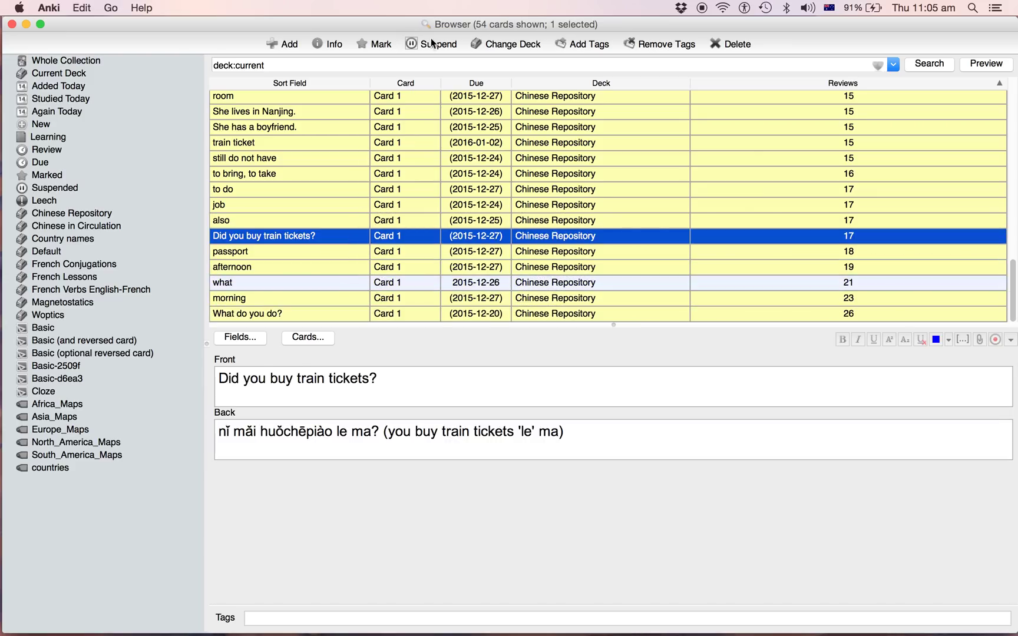
click(433, 45)
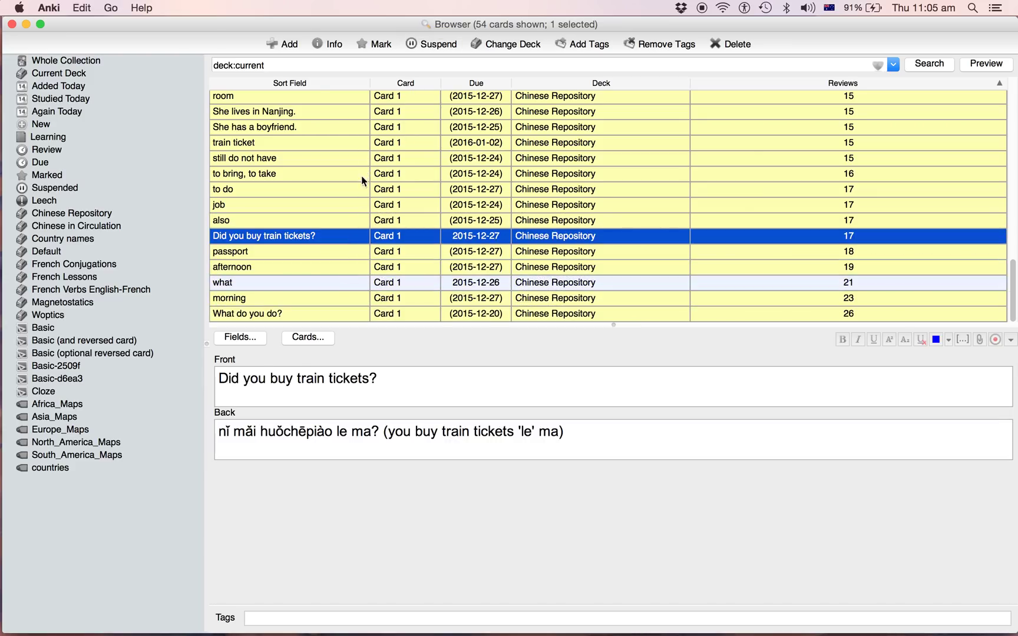
click(310, 65)
text(is:a)
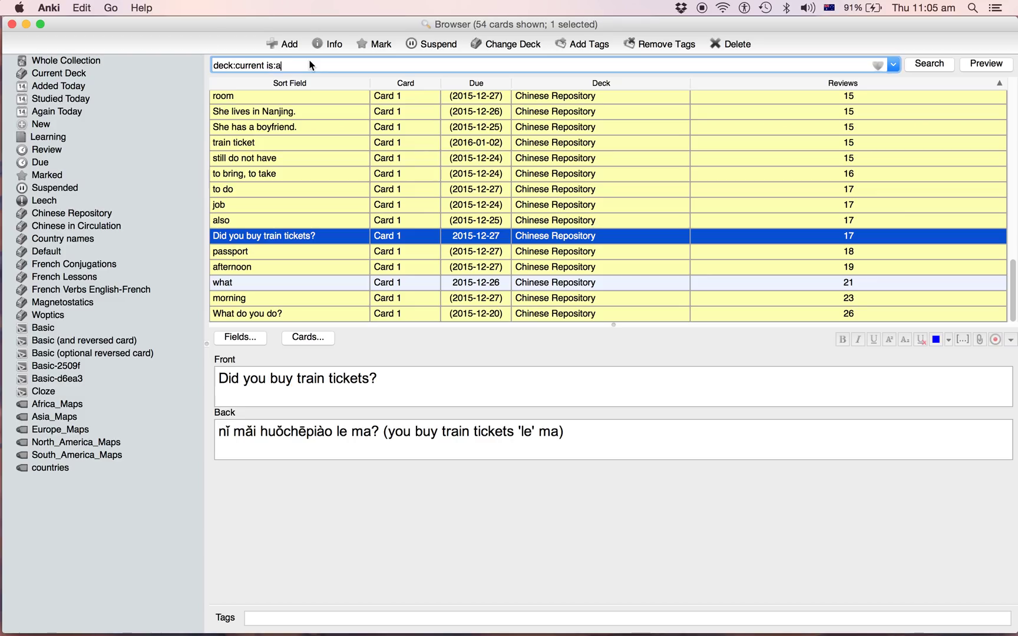
text(ctive)
Search the current deck for review cards with 'deck:current is:review'.
key(Return)
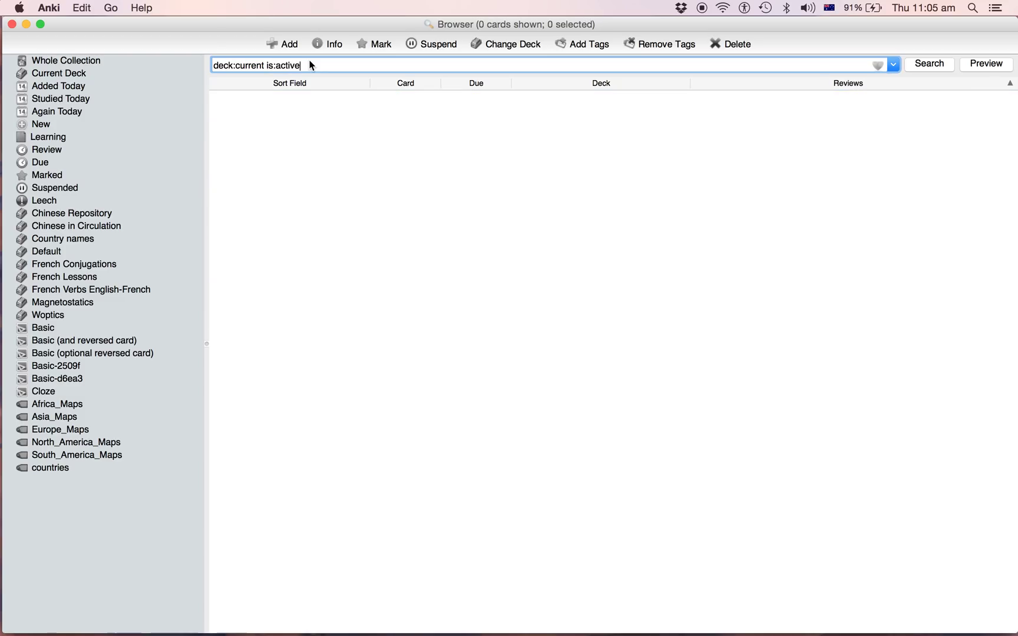
key(BackSpace)
key(BackSpace)
key(BackSpace)
key(BackSpace)
key(BackSpace)
key(BackSpace)
text(review)
key(Return)
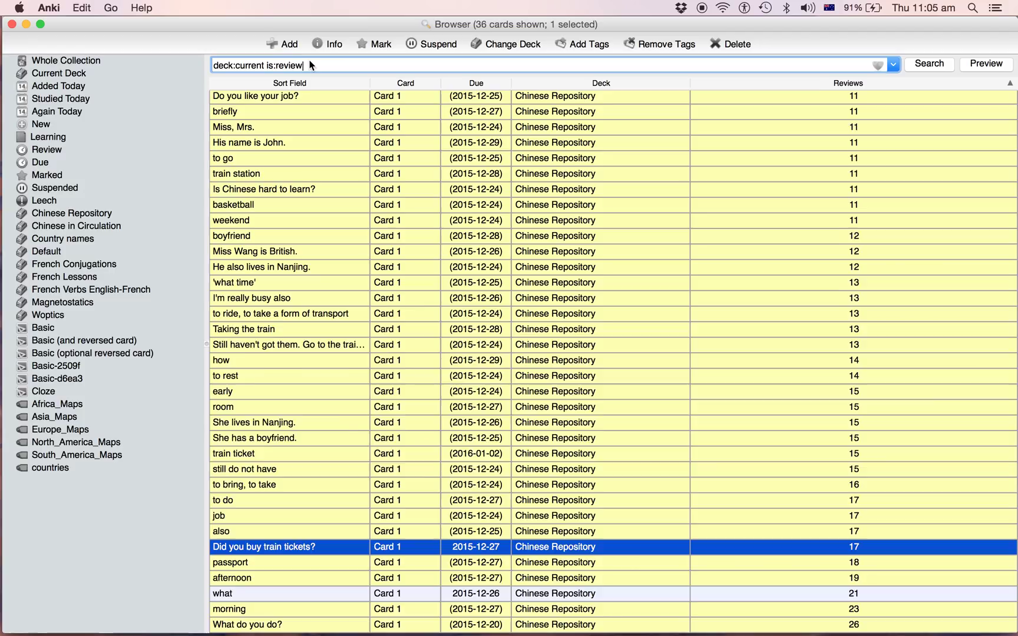
scroll(303, 216, down, 4)
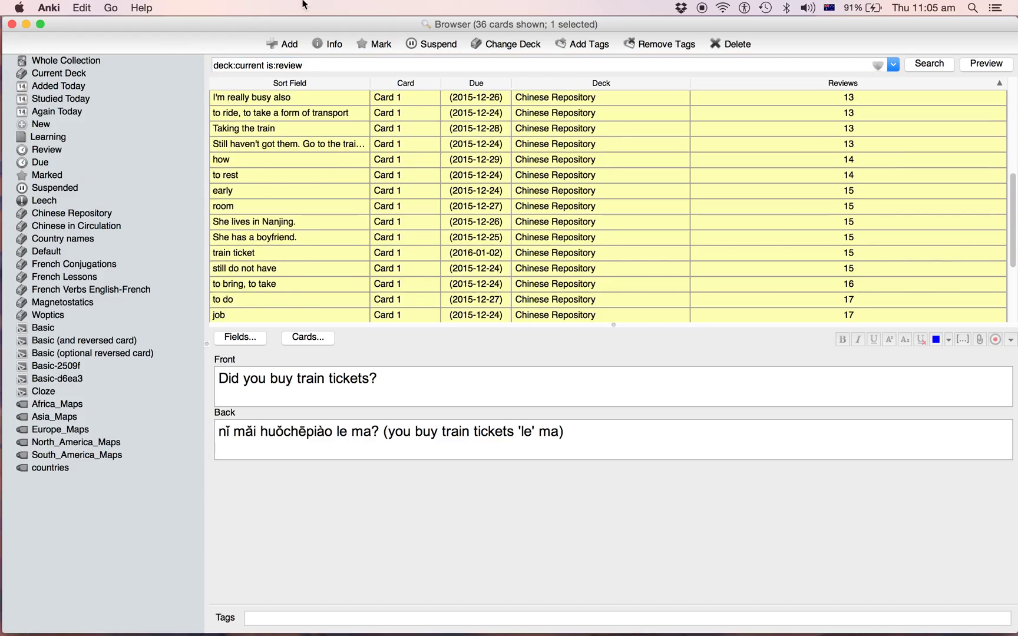
scroll(323, 154, down, 5)
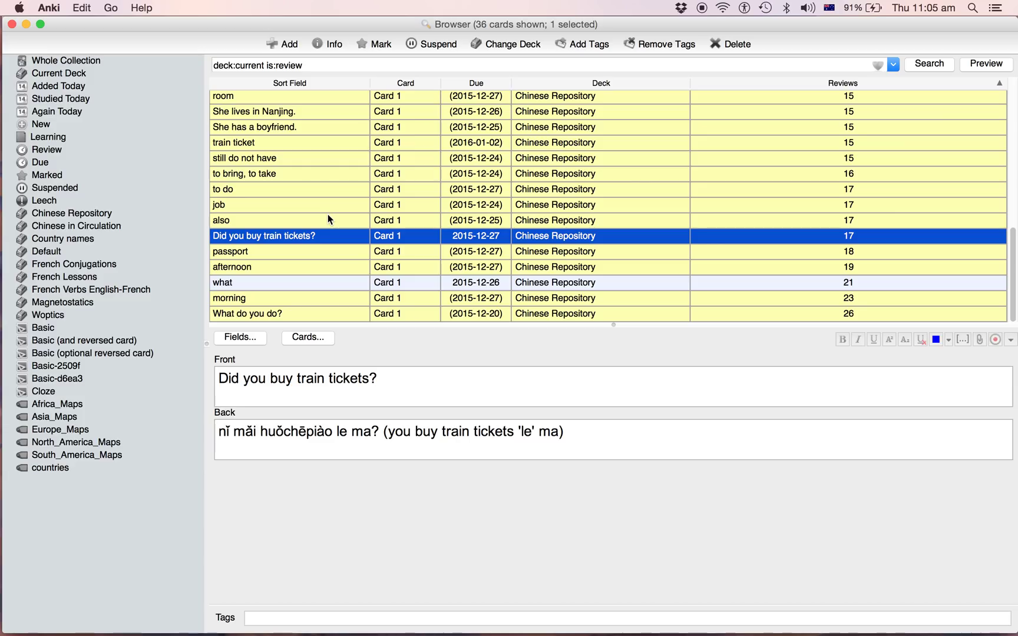
Unsuspend all 36 review cards in the list.
click(312, 217)
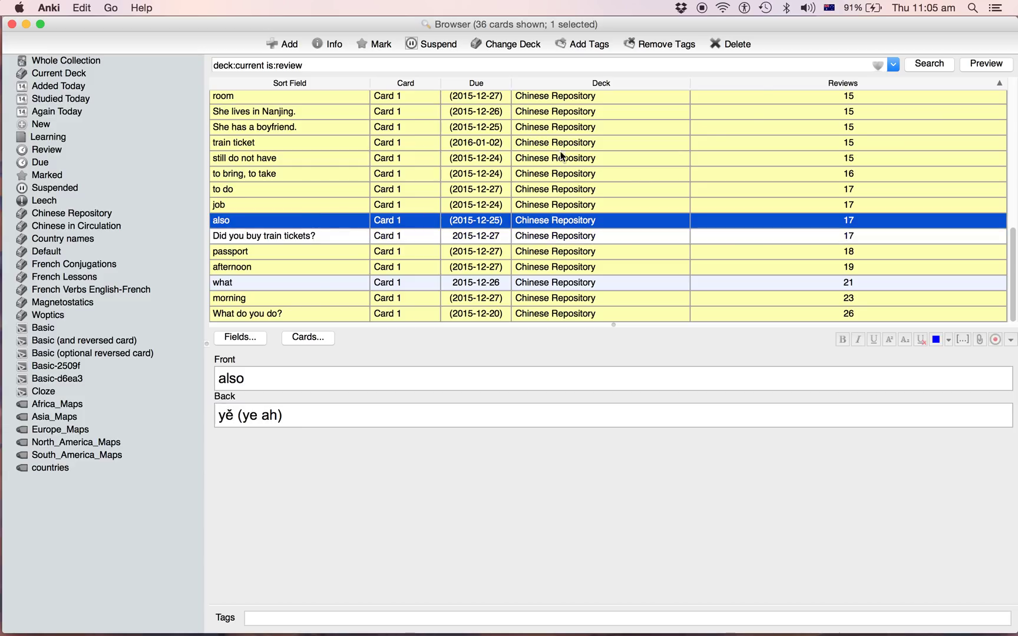
right_click(752, 84)
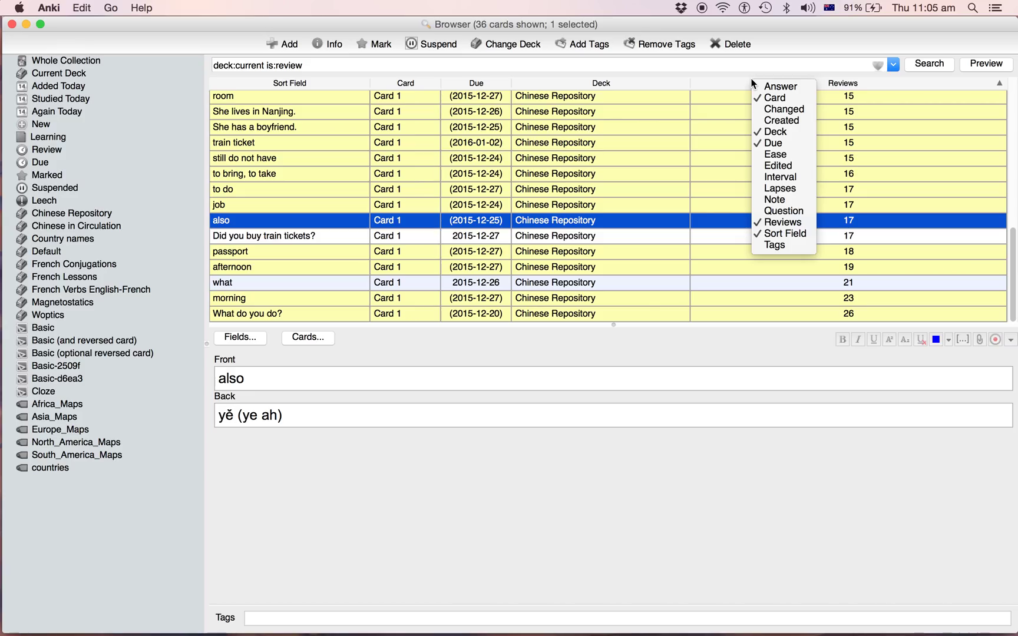
click(685, 180)
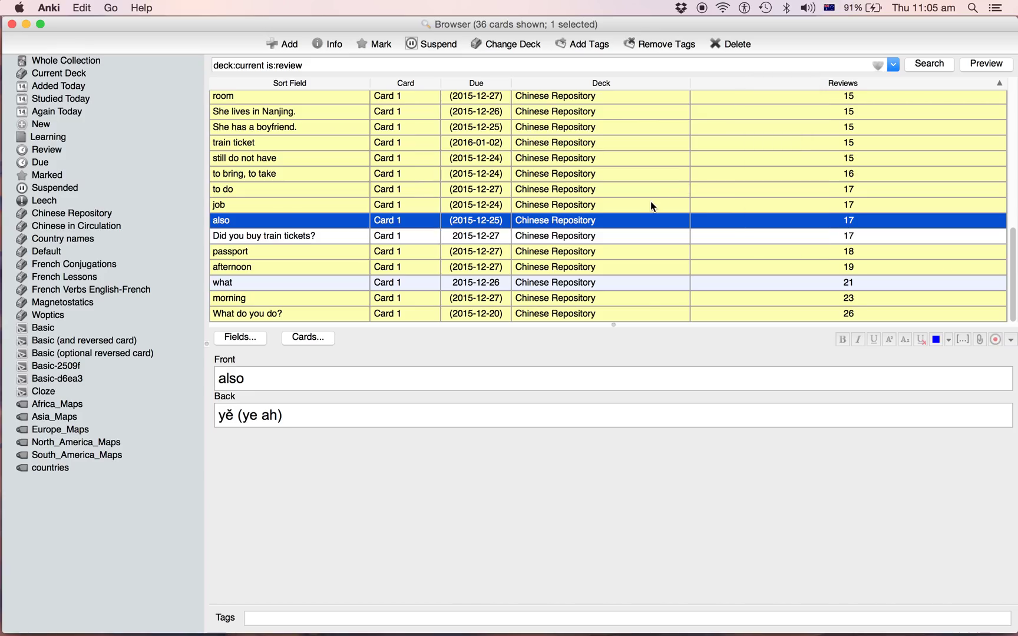
key(super+a)
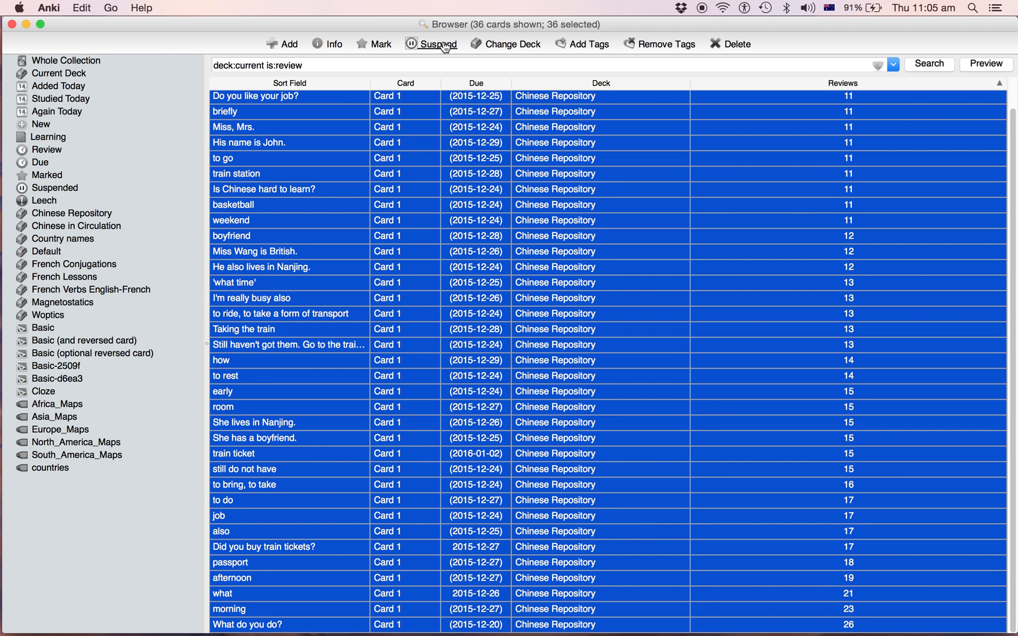
click(445, 47)
Suspend the 'boyfriend' card again.
click(318, 189)
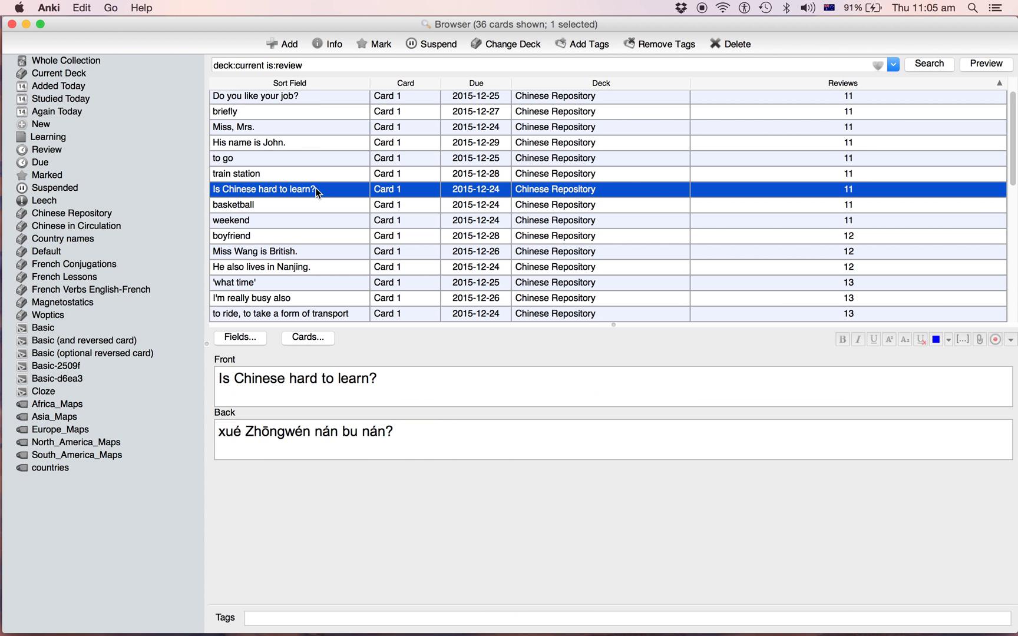
key(Down)
key(Down)
key(Down)
key(Down)
key(Down)
key(Down)
key(Down)
key(Down)
key(Down)
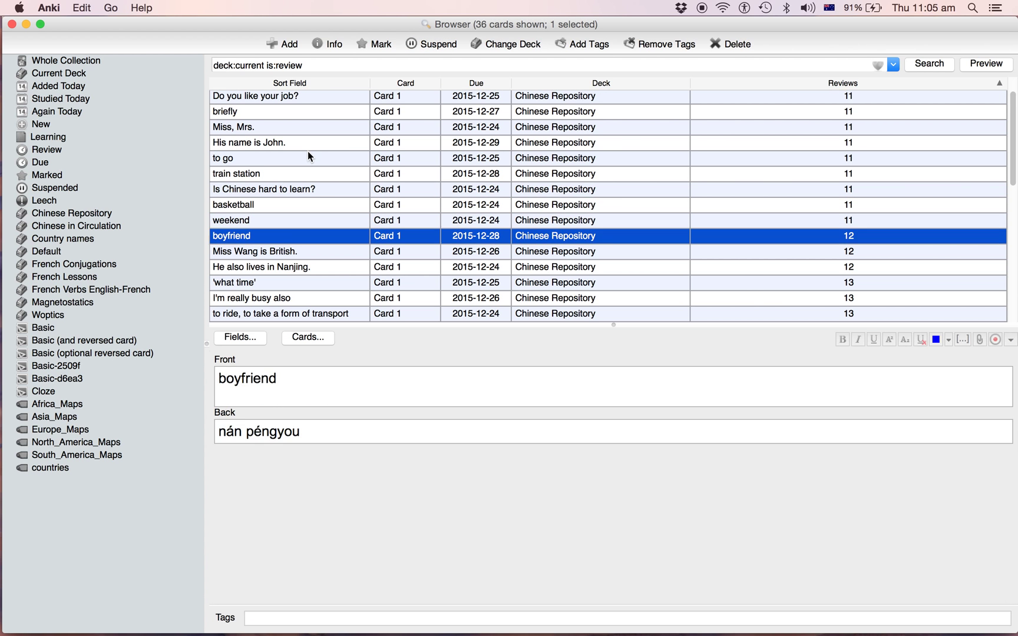
key(Up)
key(Up)
key(Up)
key(Up)
key(Up)
key(Up)
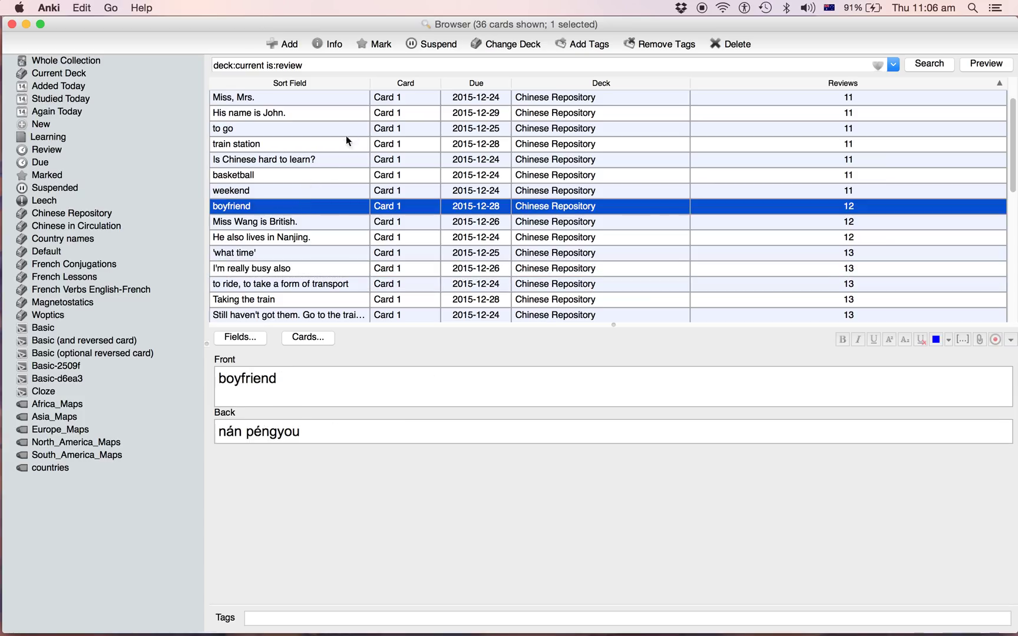
click(434, 43)
Search for suspended cards and unsuspend 'to have gone missing'.
click(306, 65)
key(BackSpace)
key(BackSpace)
key(BackSpace)
key(BackSpace)
key(BackSpace)
key(BackSpace)
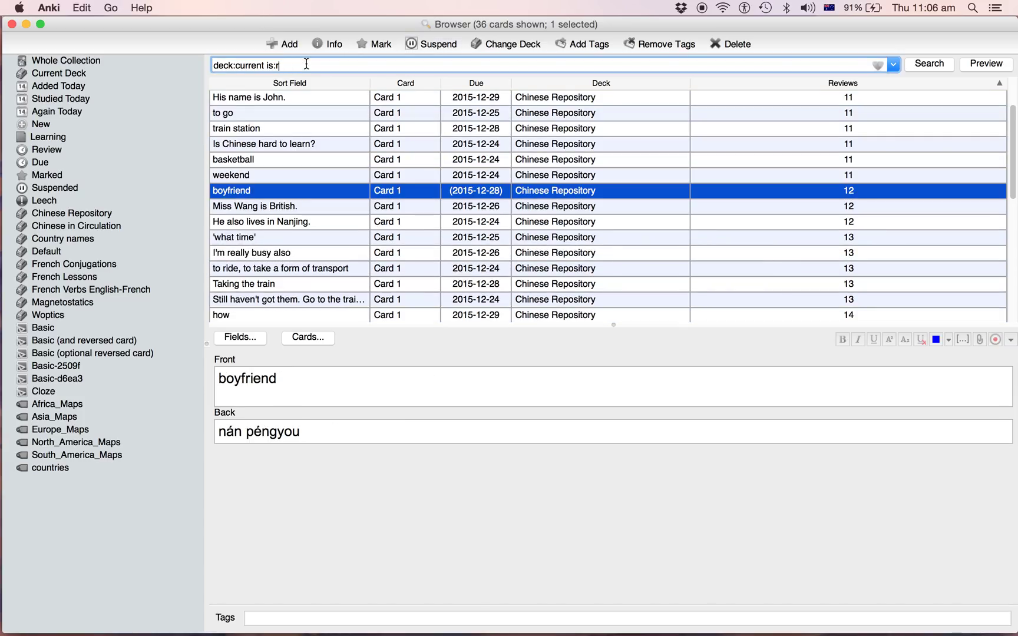
text(suspended)
key(Return)
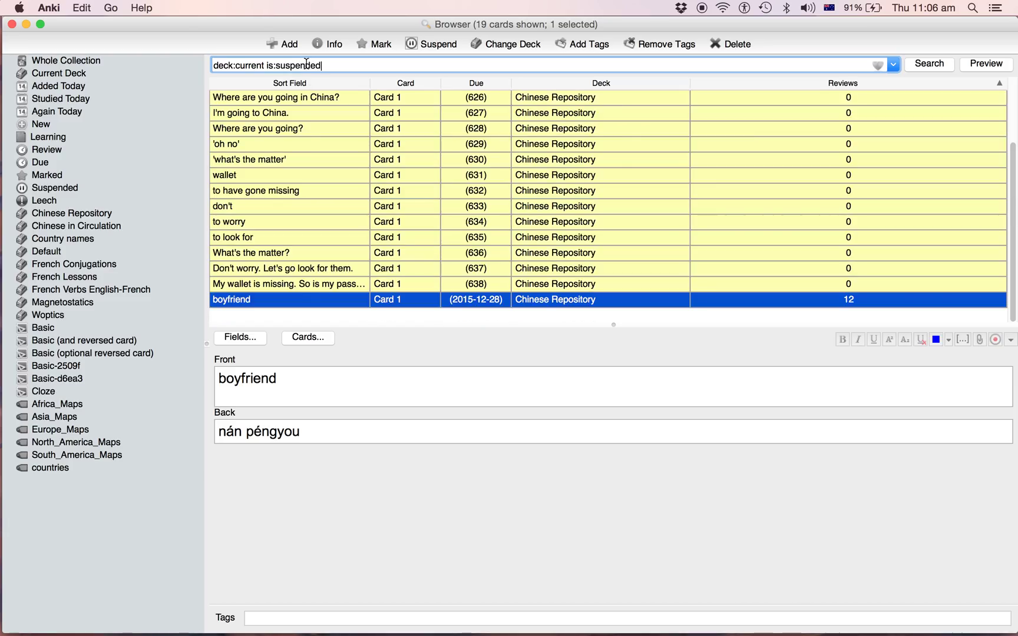
click(307, 189)
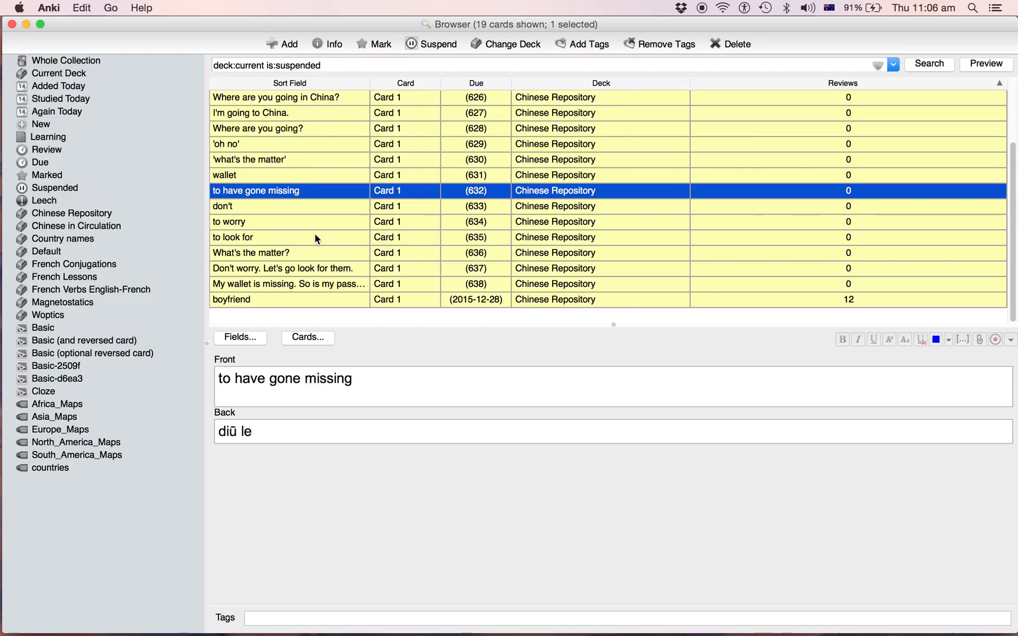
scroll(315, 233, up, 3)
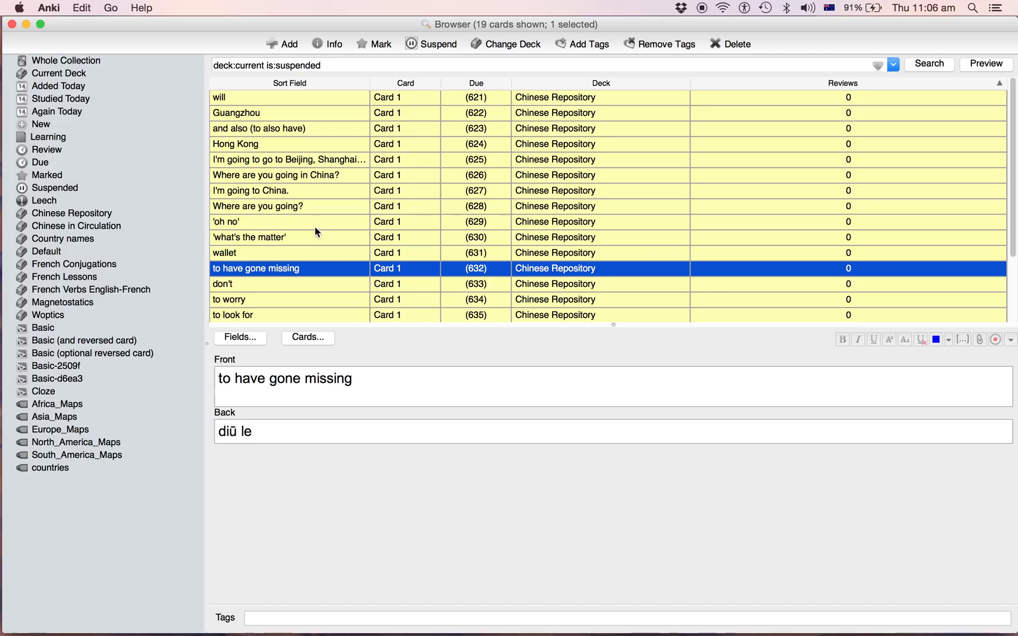
click(439, 44)
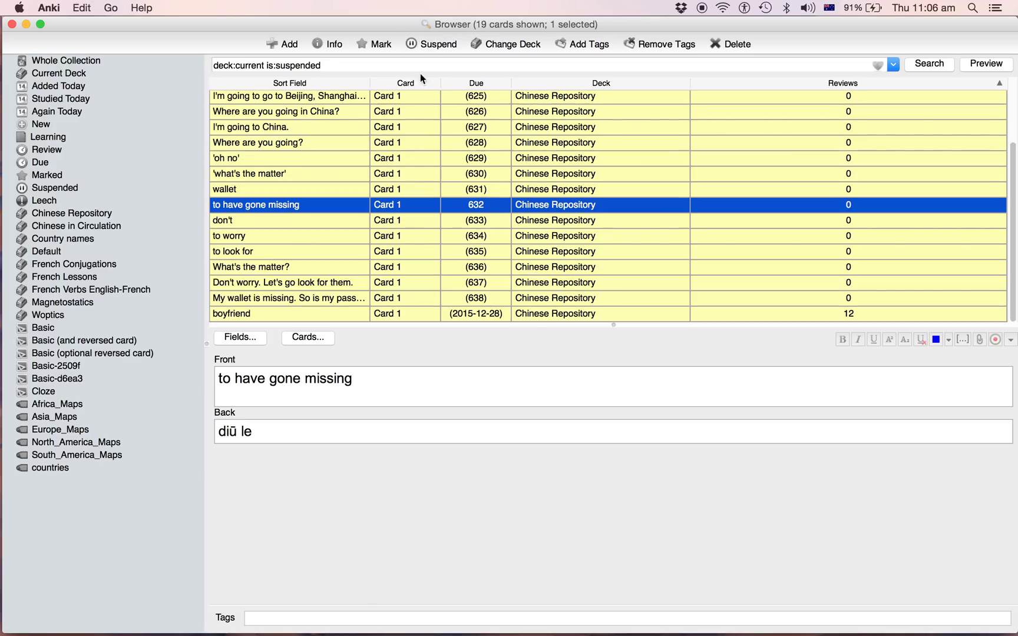
Remove 'is:suspended' so the query is just deck:current.
drag(329, 65, 267, 66)
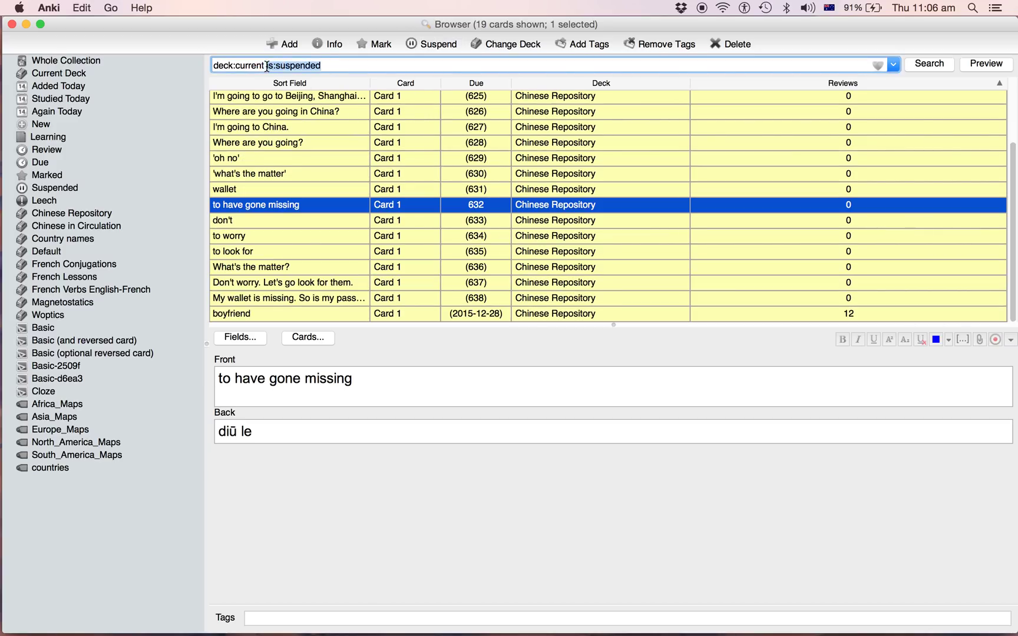
key(BackSpace)
click(276, 174)
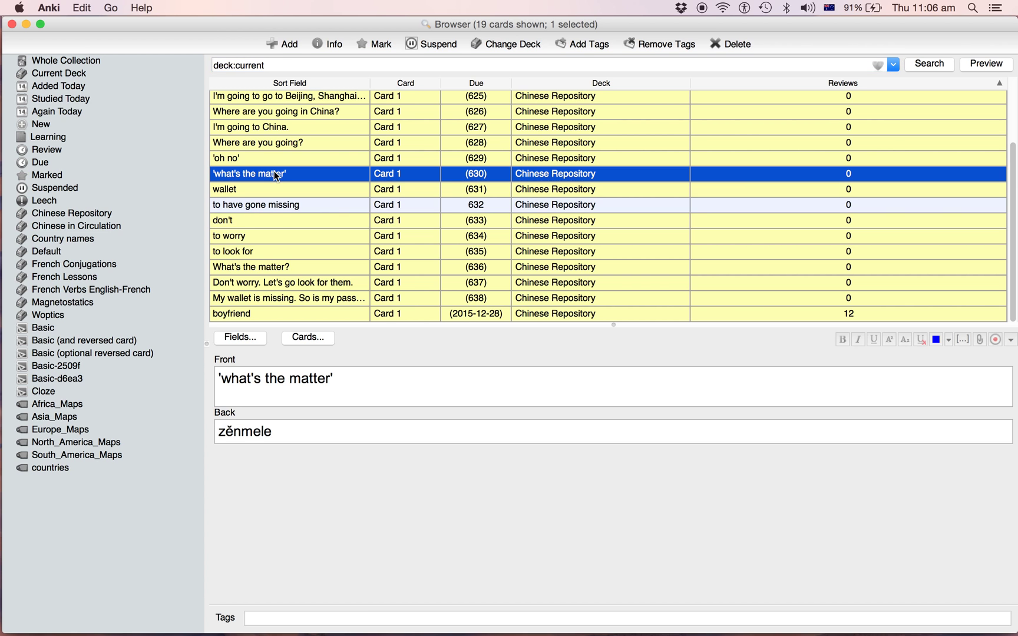
List all current-deck cards, then suspend and immediately unsuspend them all.
click(277, 63)
key(Return)
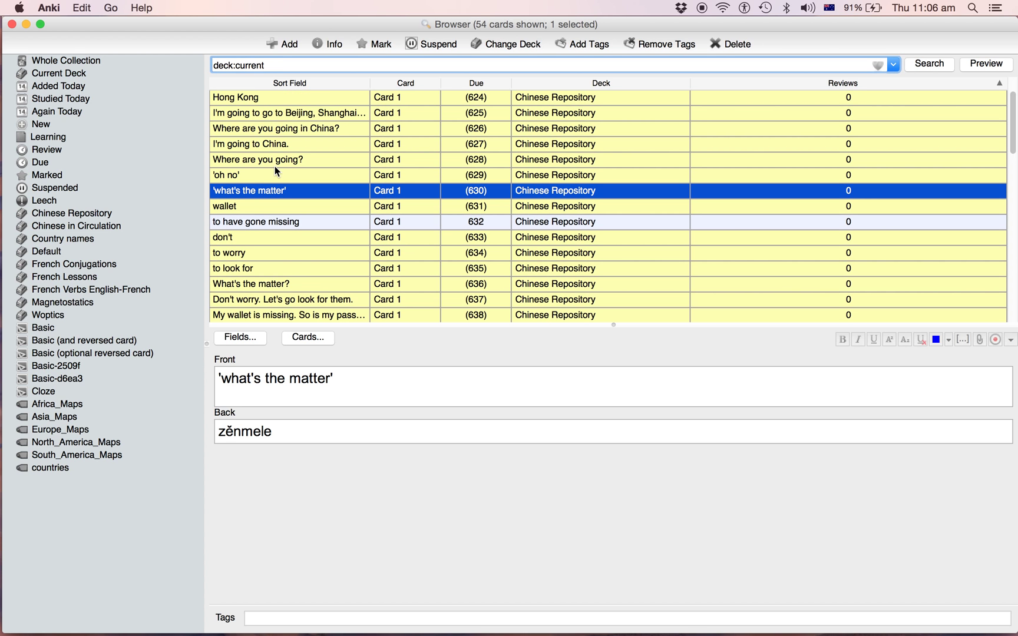
scroll(275, 166, down, 10)
scroll(274, 166, up, 2)
click(275, 164)
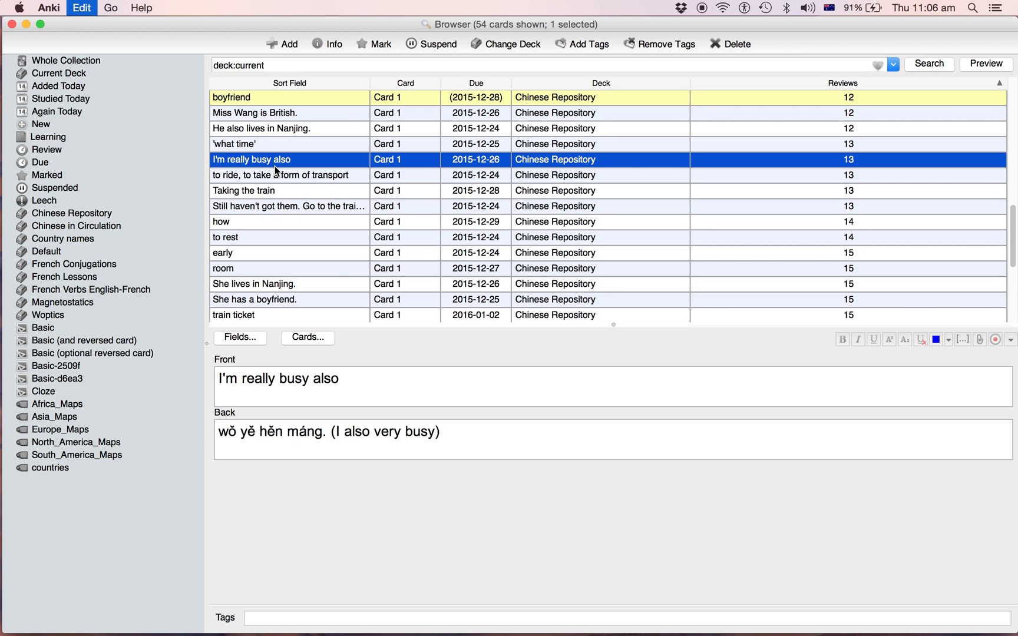
key(super+alt+a)
click(445, 44)
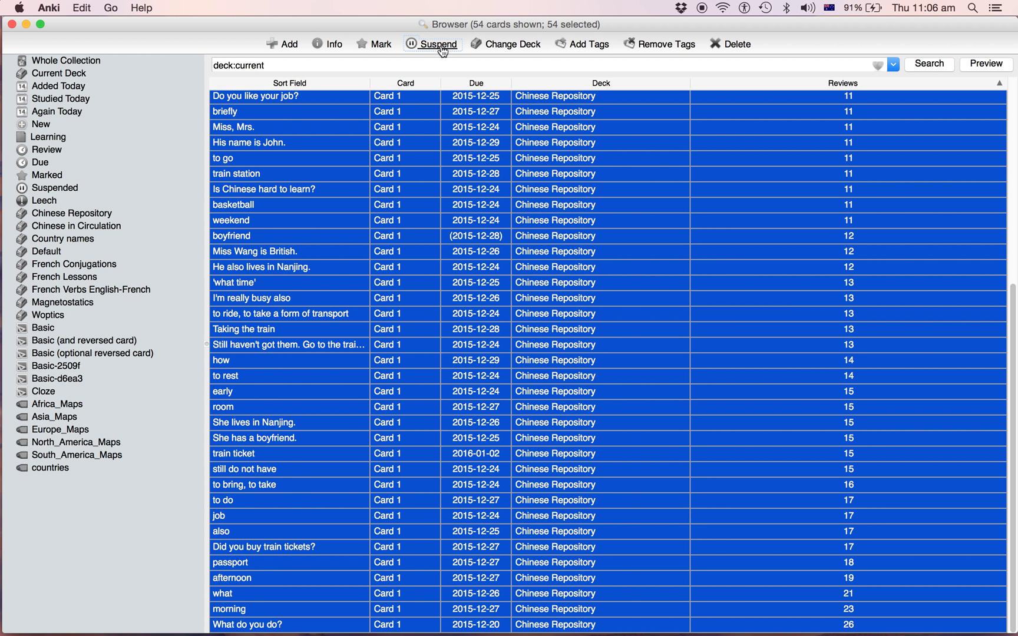
click(443, 51)
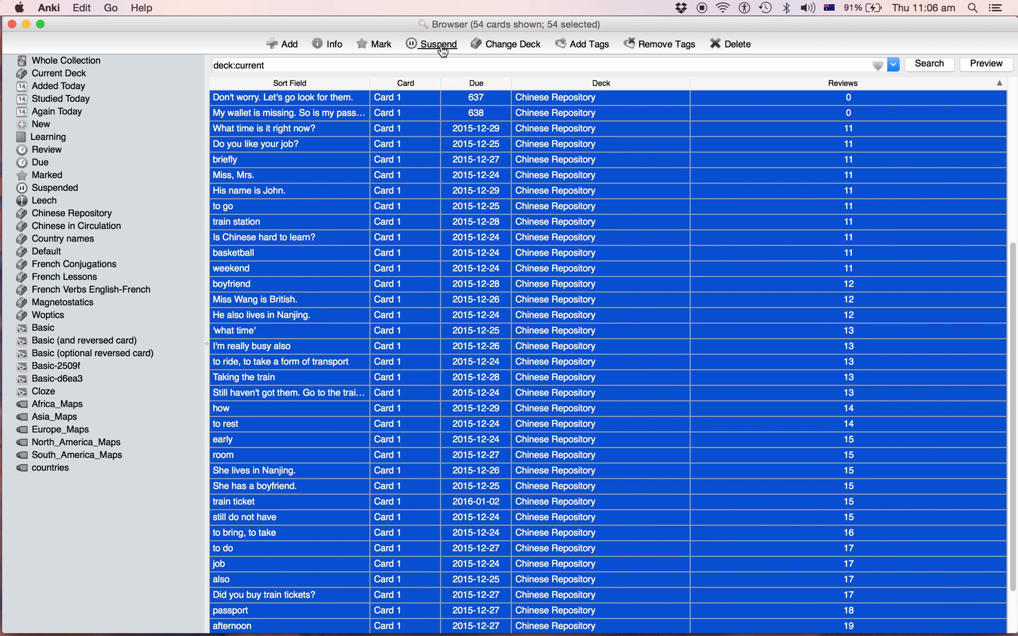
Suspend the 'Where are you going?', 'Hong Kong' and 'to have gone missing' cards.
click(305, 202)
scroll(306, 206, down, 2)
scroll(308, 205, up, 10)
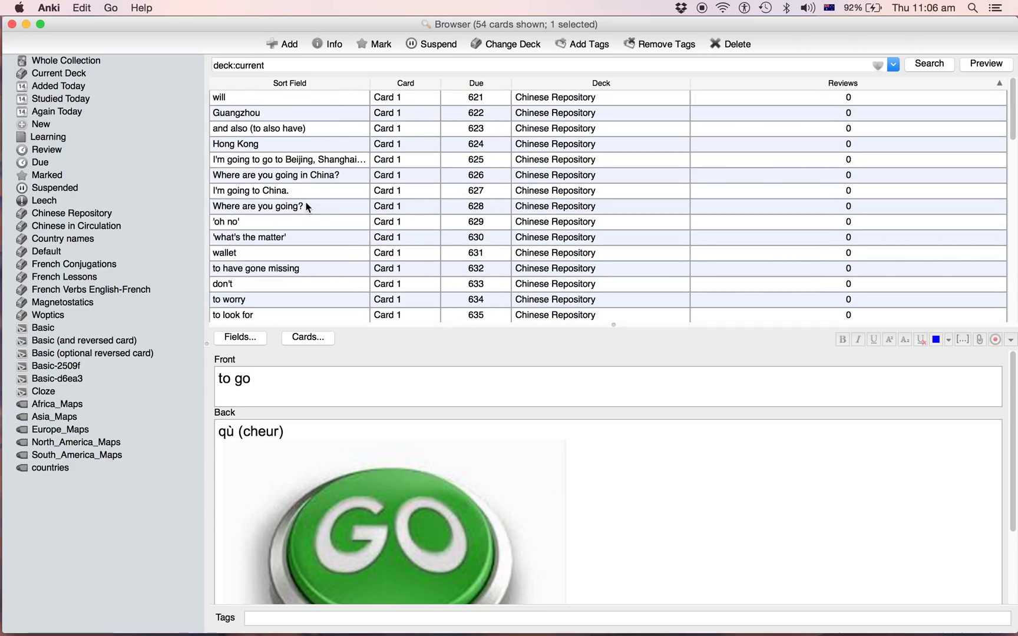
click(307, 206)
click(425, 43)
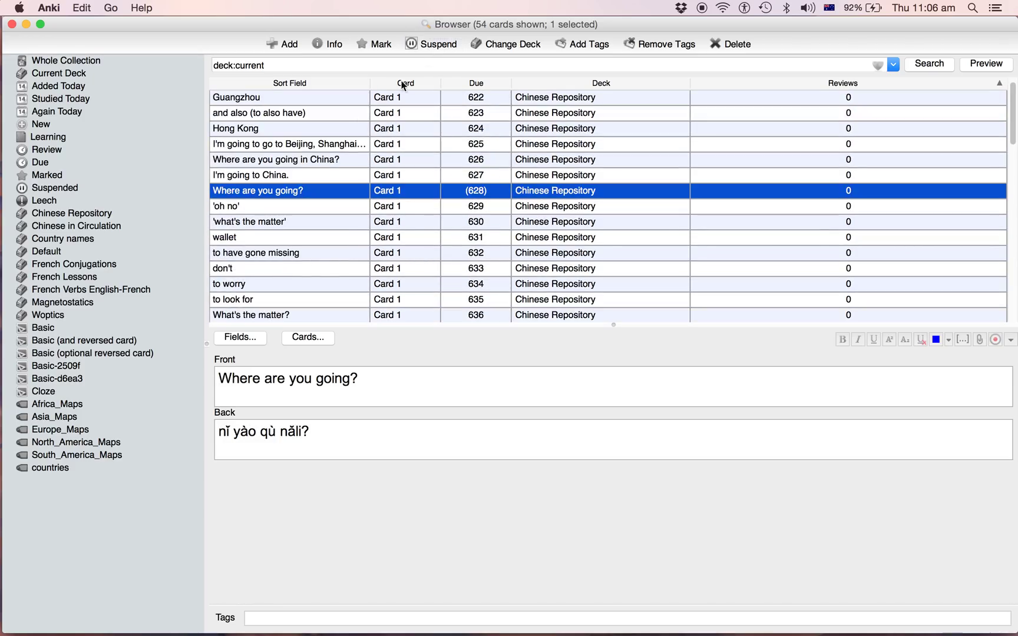
click(290, 128)
click(437, 45)
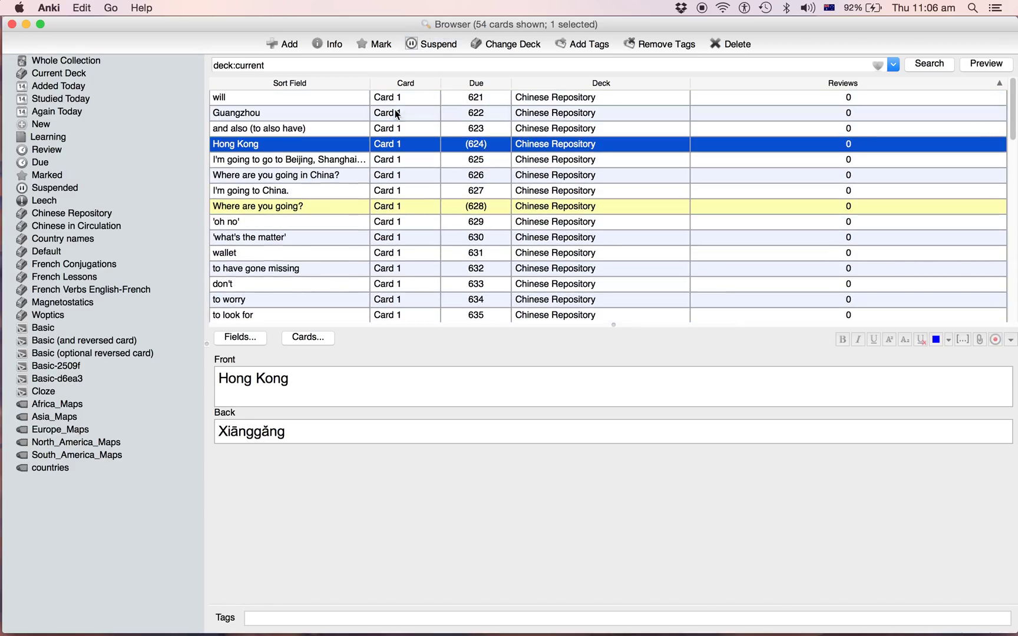
click(320, 268)
click(436, 43)
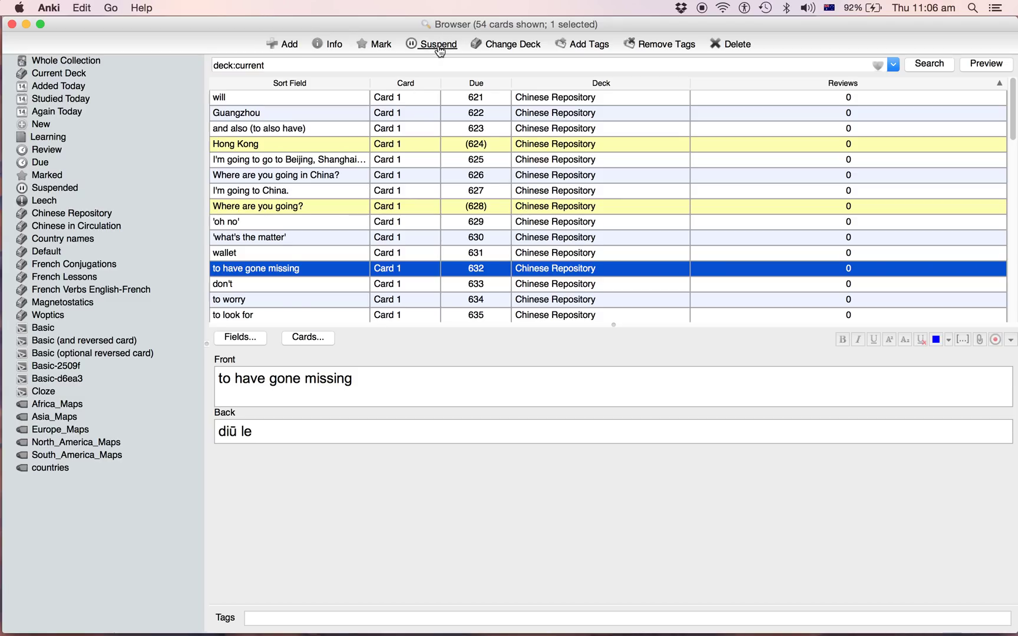
Append is:suspended to the search to list only suspended cards.
click(347, 66)
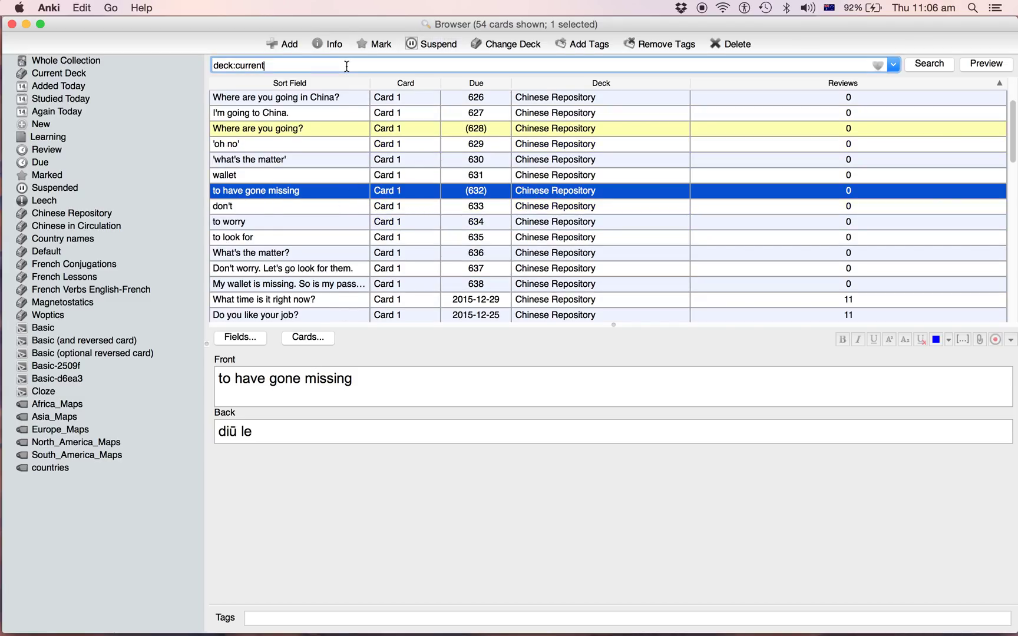
text(is:suspended)
key(Return)
Start a deck change for the three suspended cards, cancel it, and show the Whole Collection.
shift+click(318, 99)
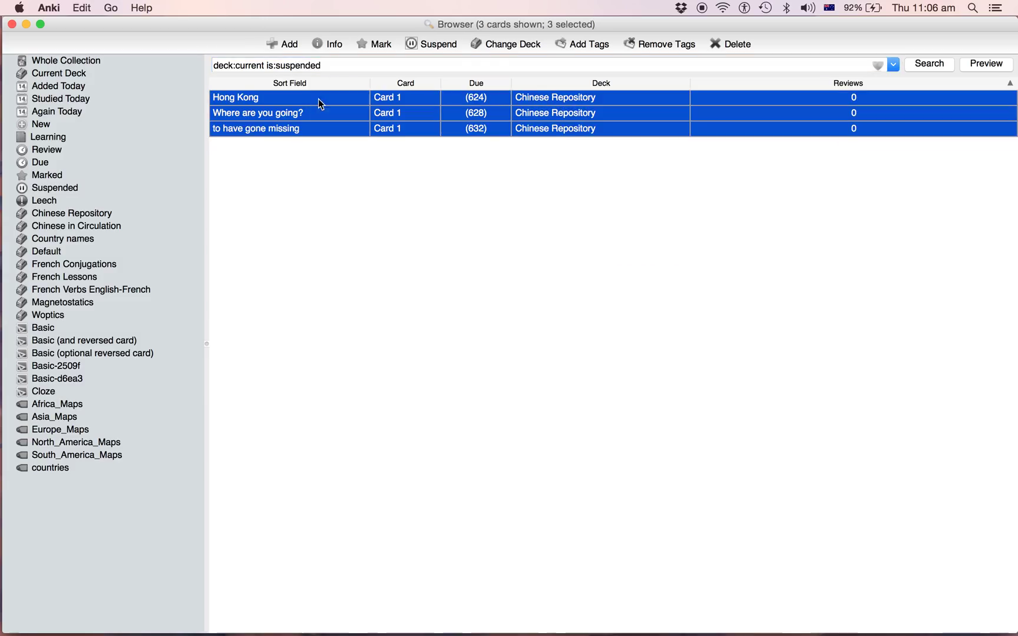
click(504, 46)
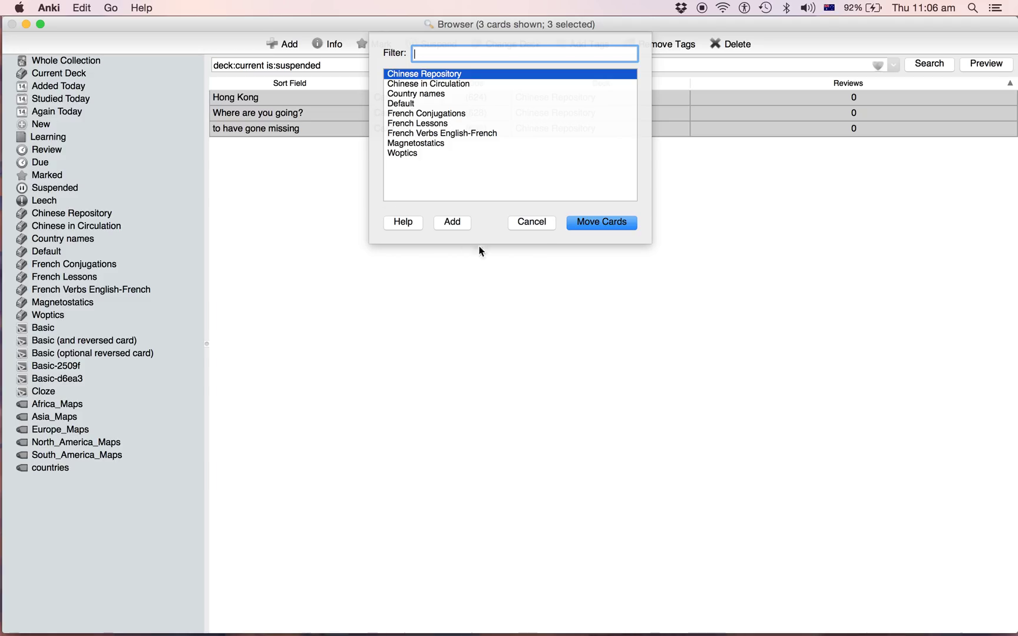
click(533, 222)
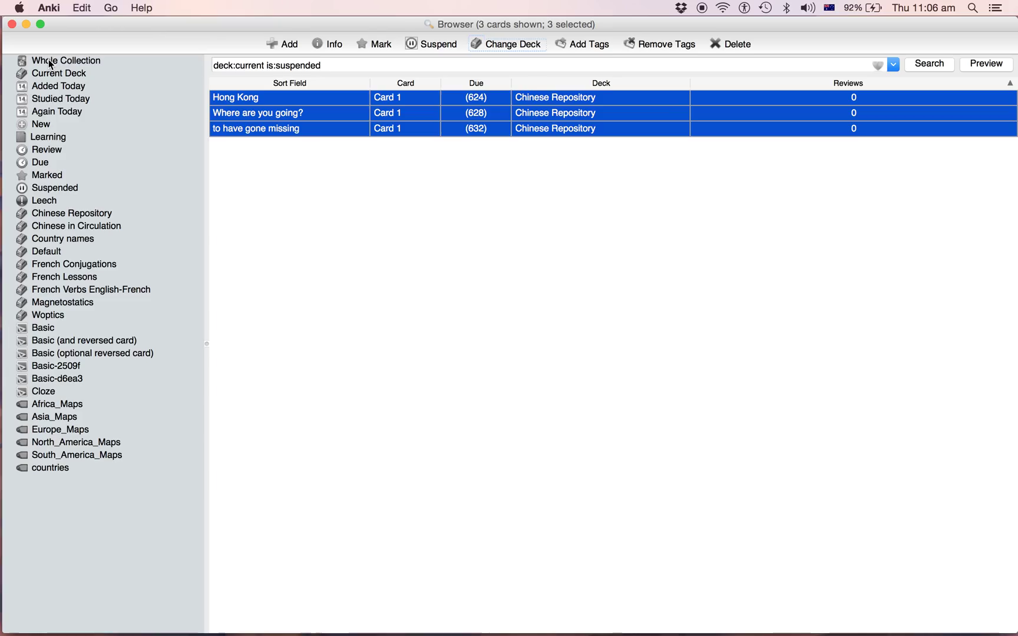
click(48, 59)
Close the browser and start reviewing the Chinese in Circulation deck.
key(Escape)
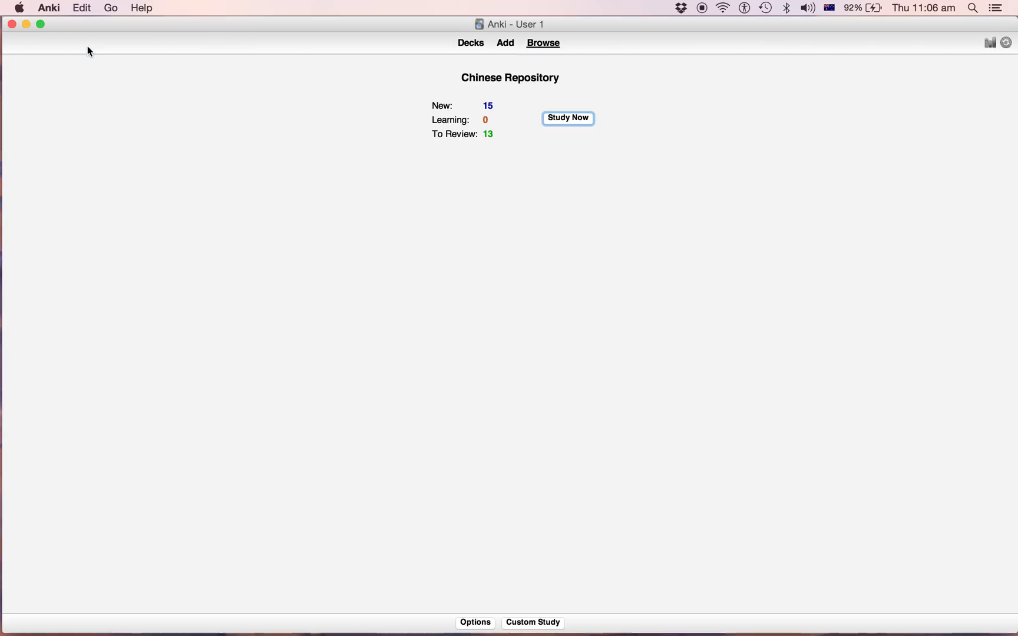
click(469, 45)
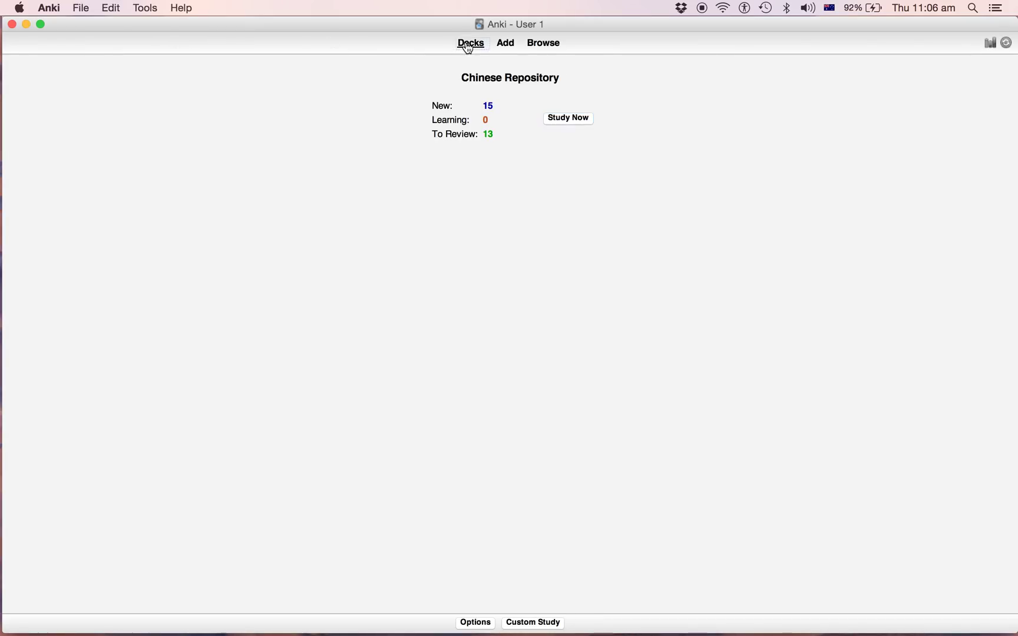
click(470, 45)
click(395, 114)
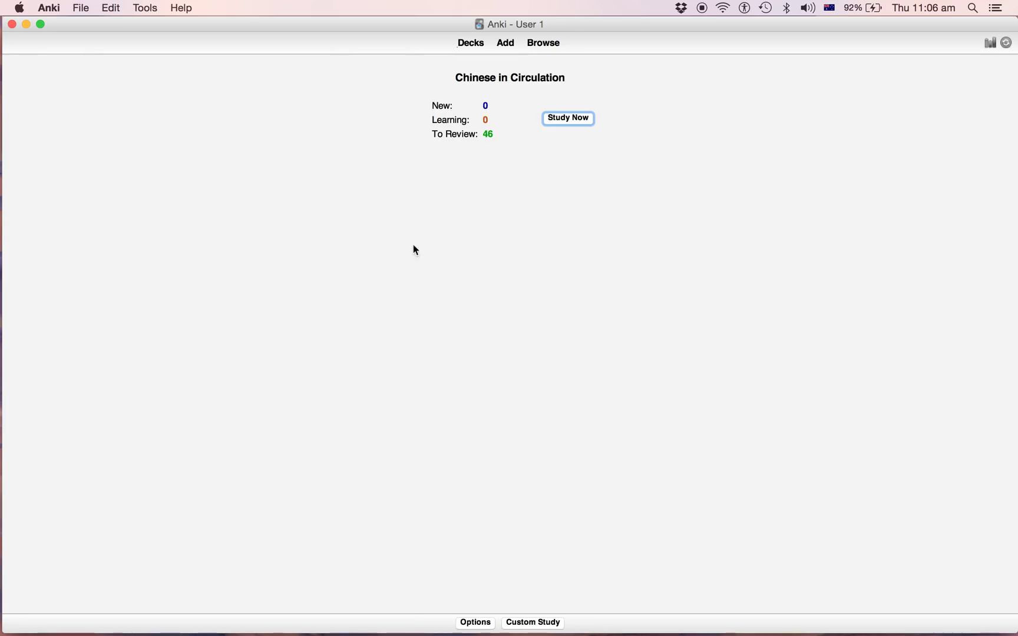
click(555, 121)
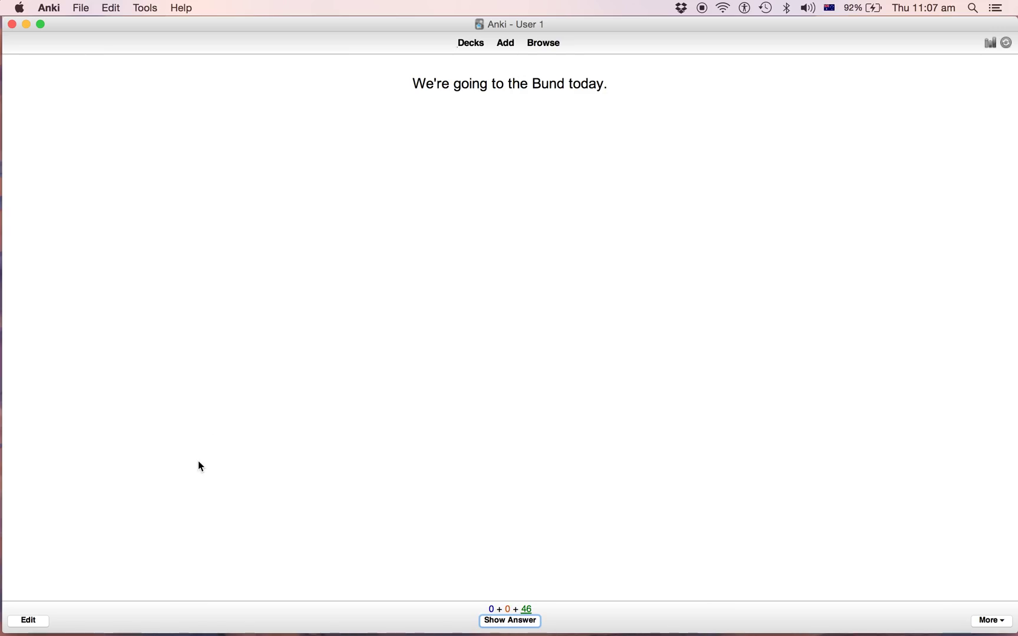
Suspend the 'We're going to the Bund today.' card from the review screen.
click(994, 621)
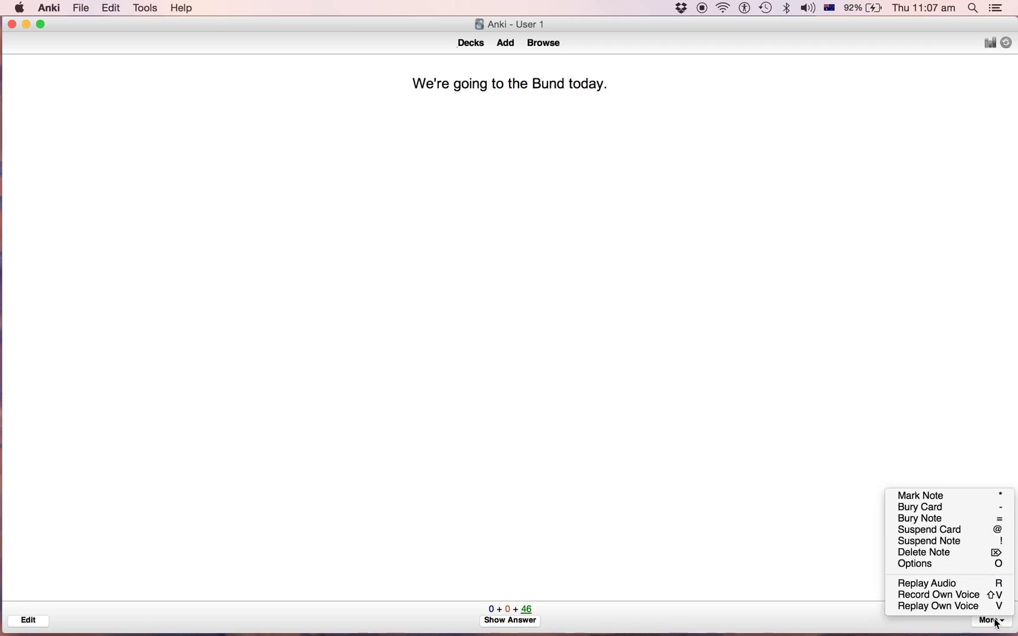
click(942, 531)
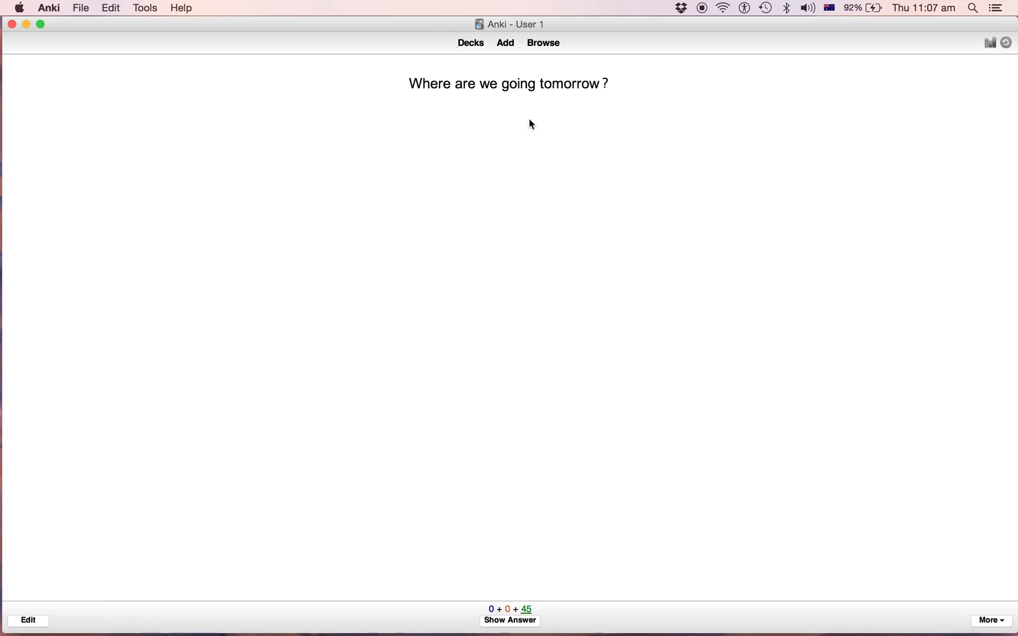
key(b)
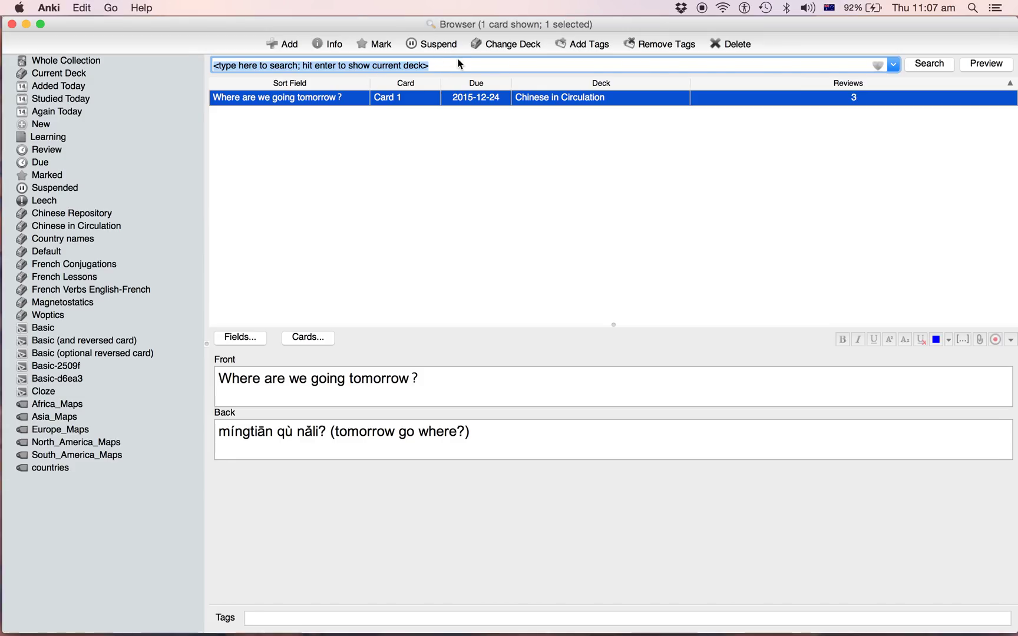
Search the browser for 'deck:current is:suspended' to find the Bund card.
key(Return)
text(is:)
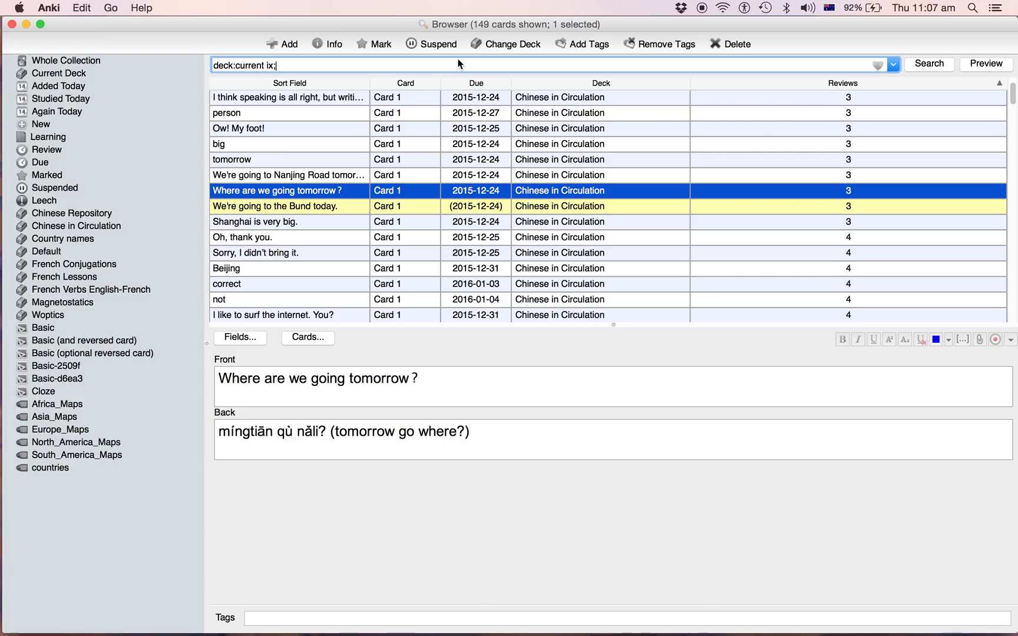
key(BackSpace)
key(BackSpace)
key(BackSpace)
text(is:a)
key(BackSpace)
text(suspended)
key(Return)
Move the Bund card to Chinese Repository and list that deck's 55 cards.
click(505, 44)
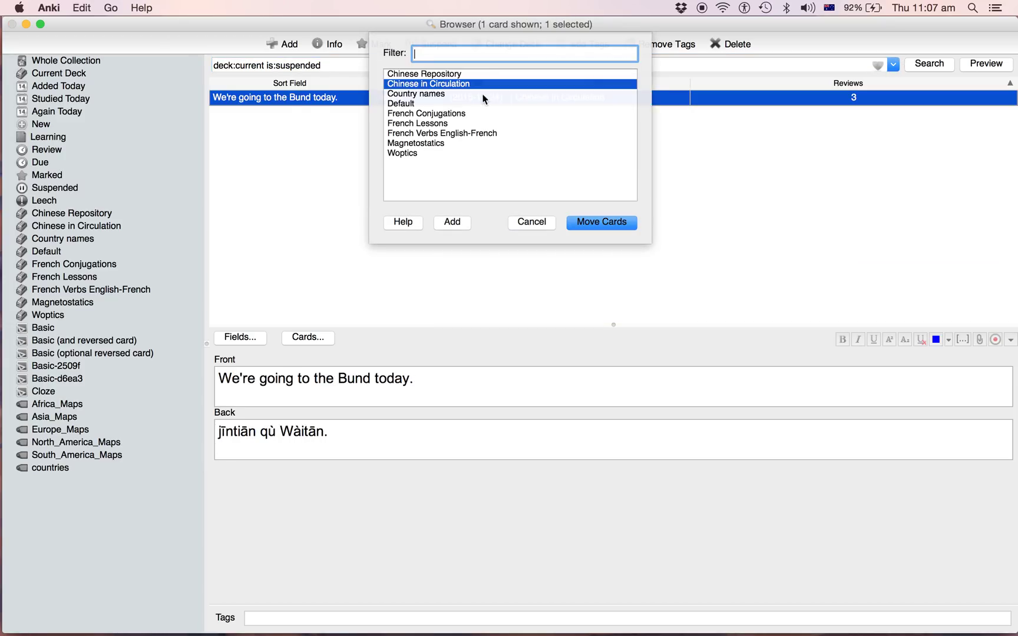
click(406, 74)
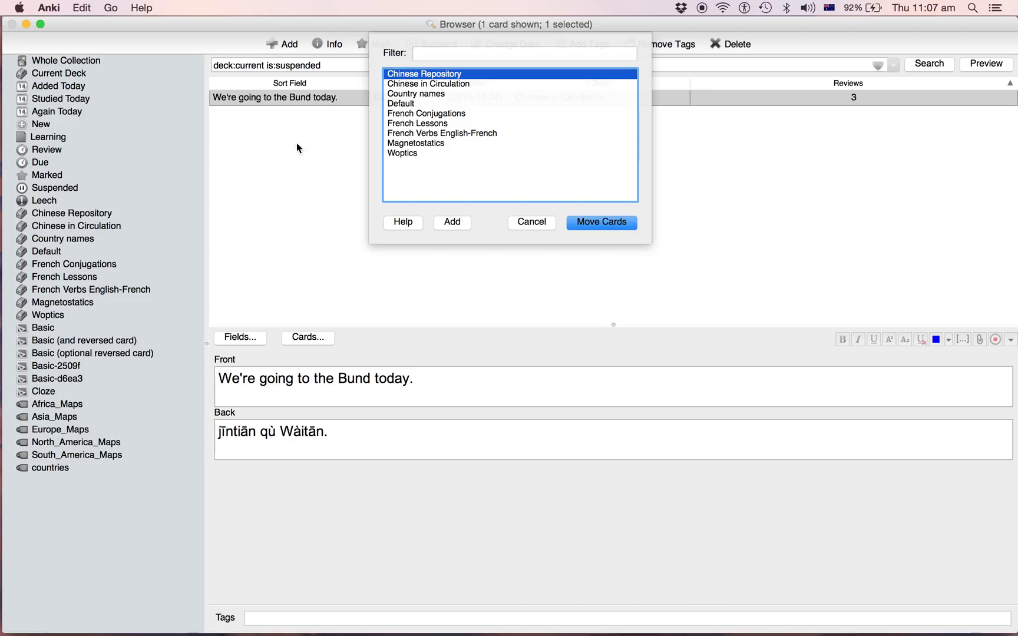
click(601, 222)
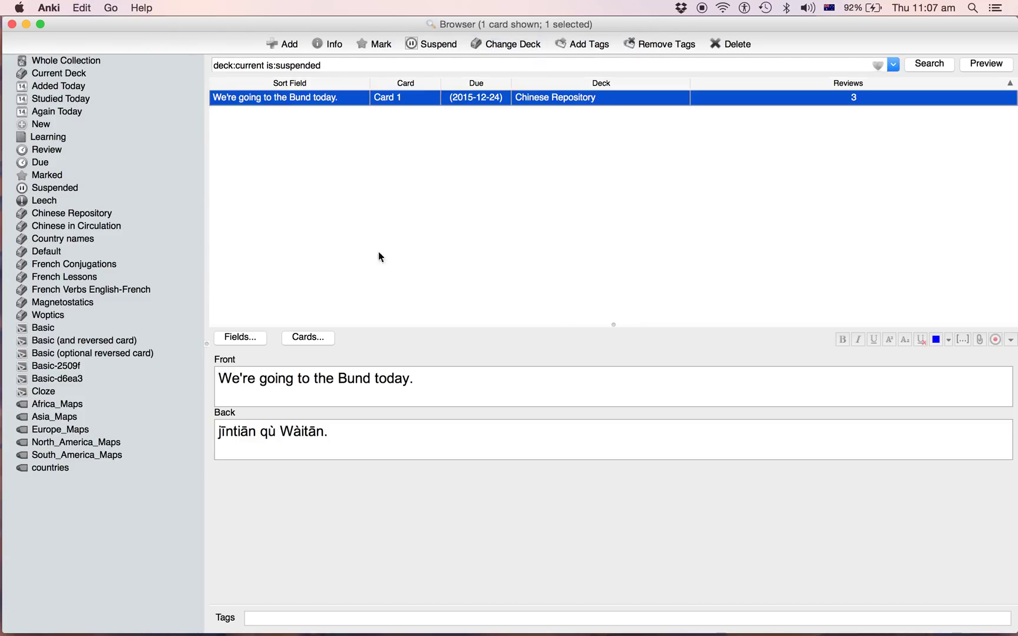
click(361, 251)
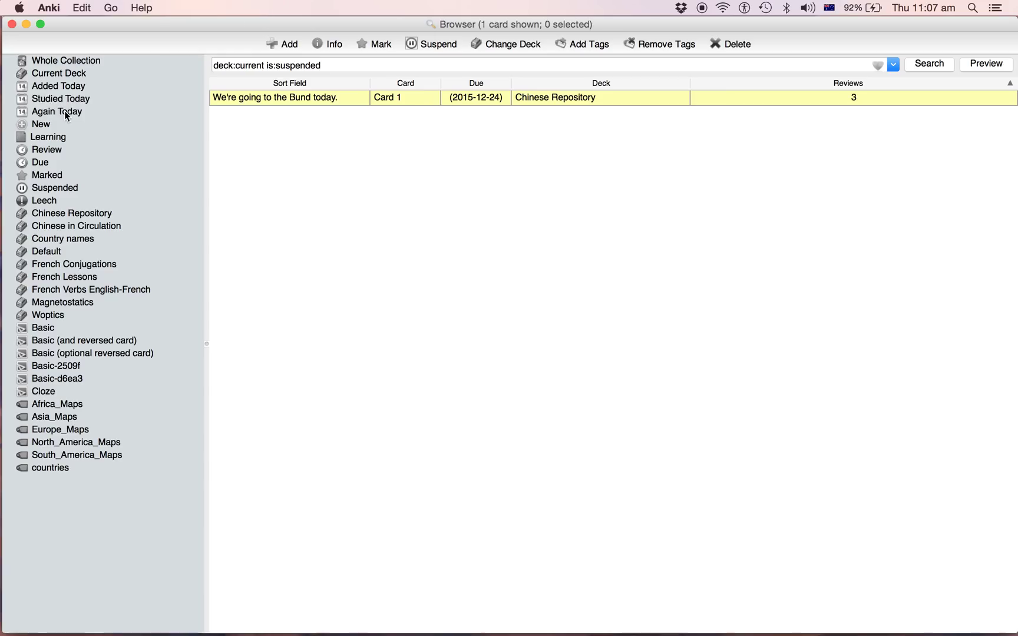
click(88, 139)
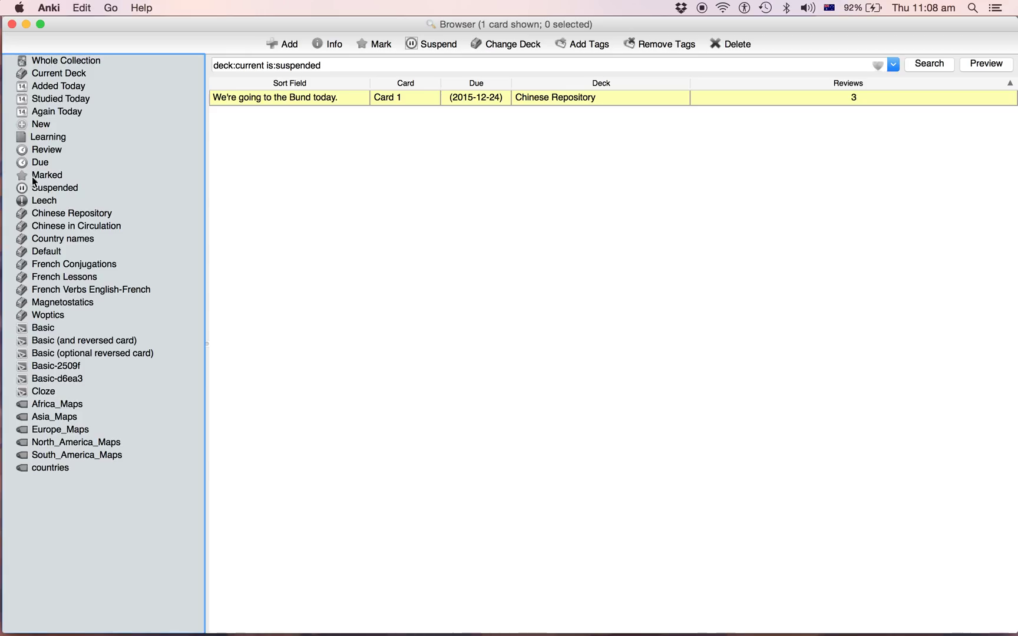
click(57, 213)
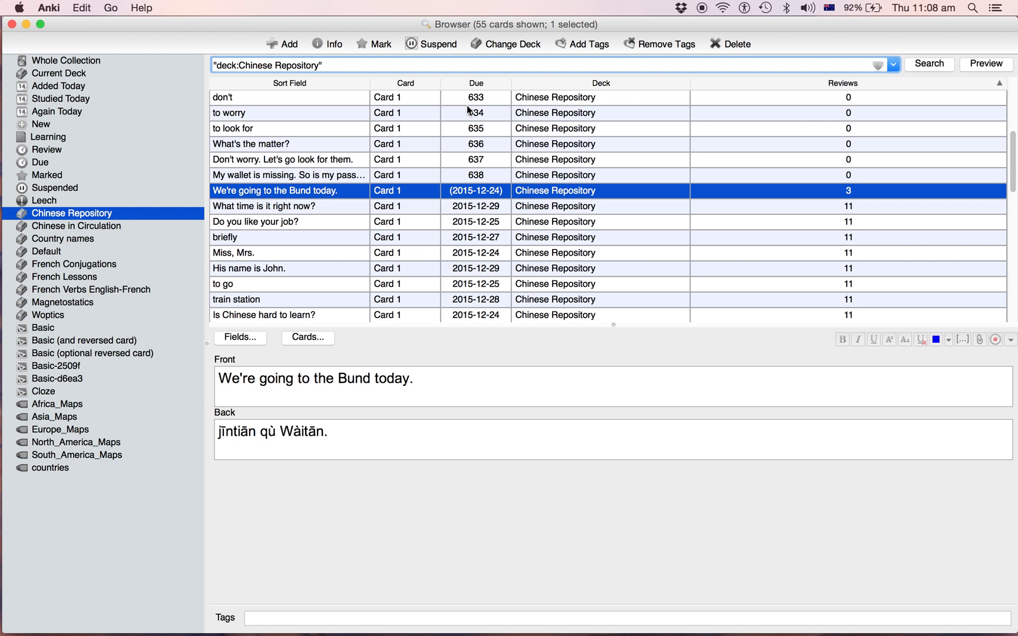
scroll(473, 184, down, 5)
scroll(473, 184, up, 10)
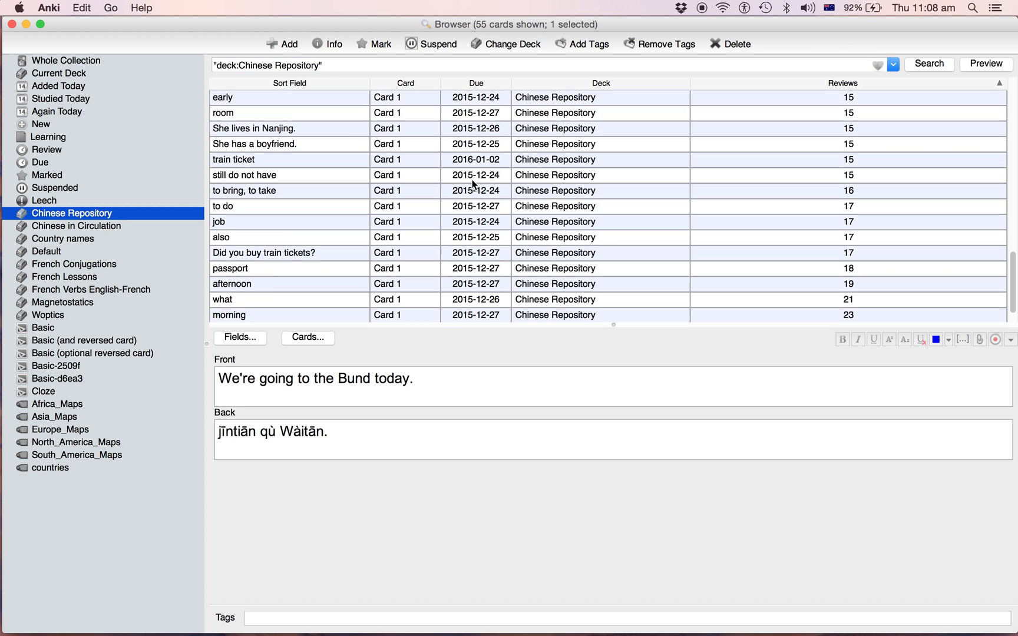
scroll(472, 184, down, 8)
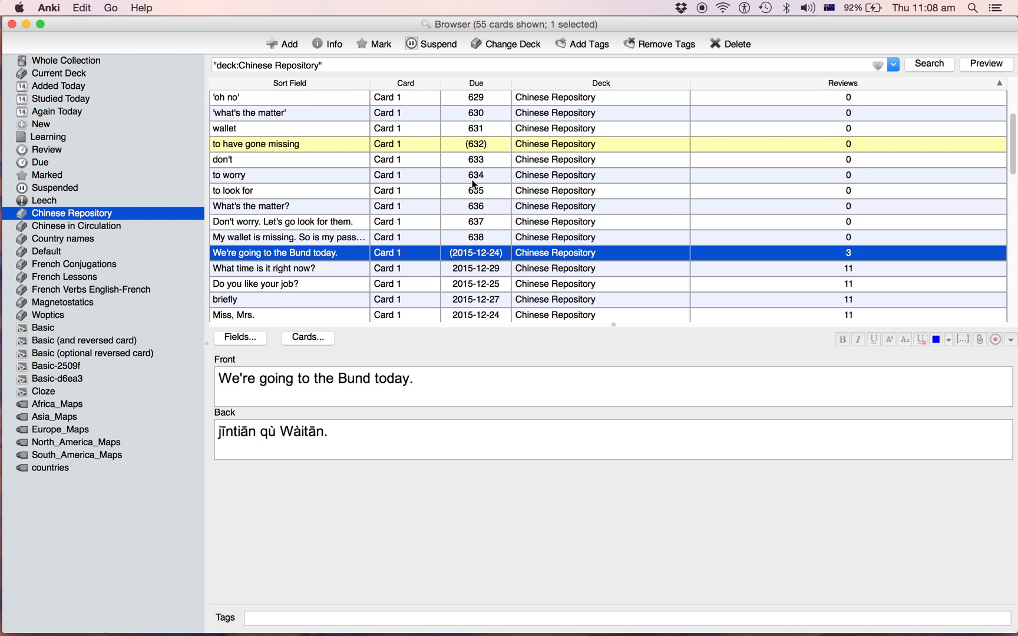
scroll(473, 184, up, 8)
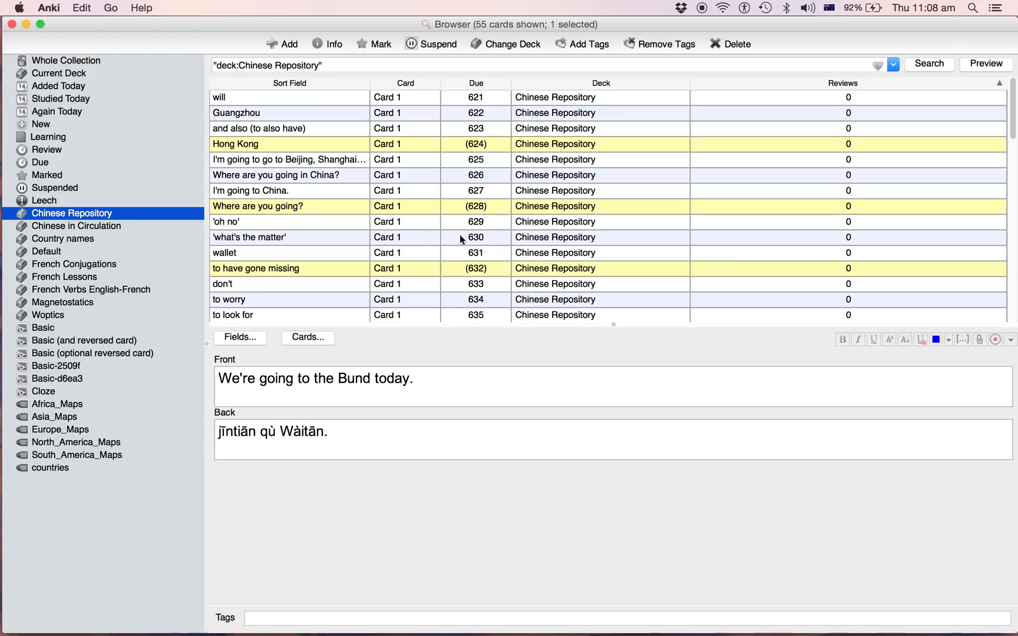
scroll(488, 223, down, 5)
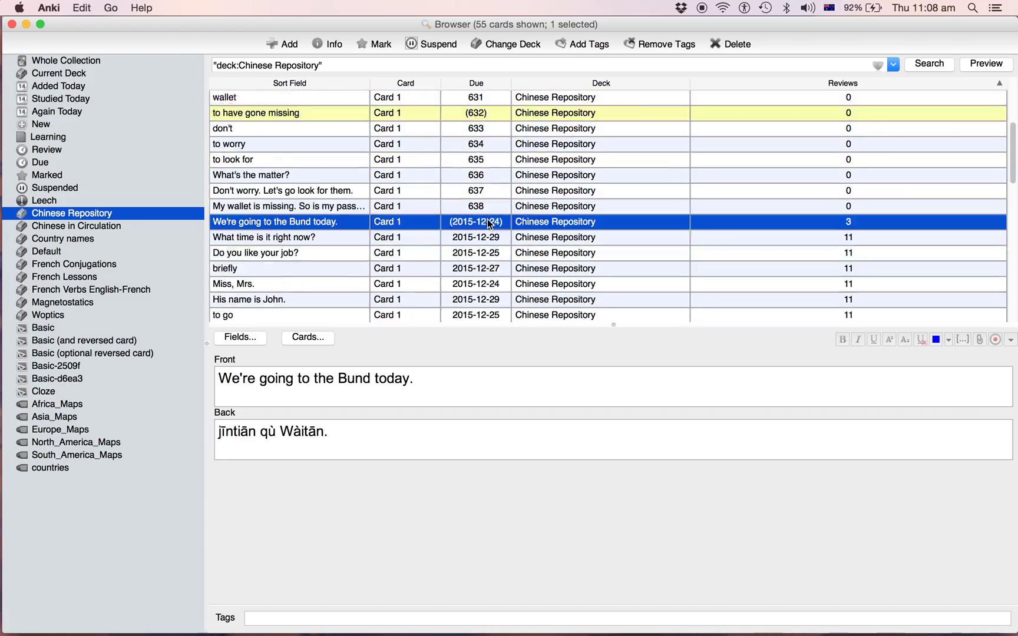
scroll(488, 223, up, 3)
scroll(487, 222, up, 1)
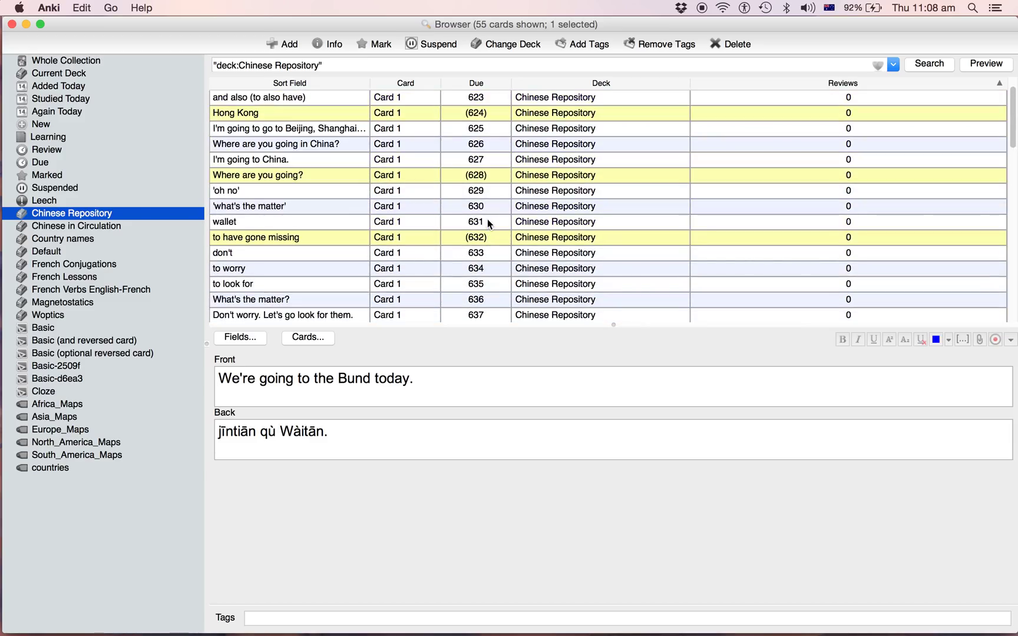